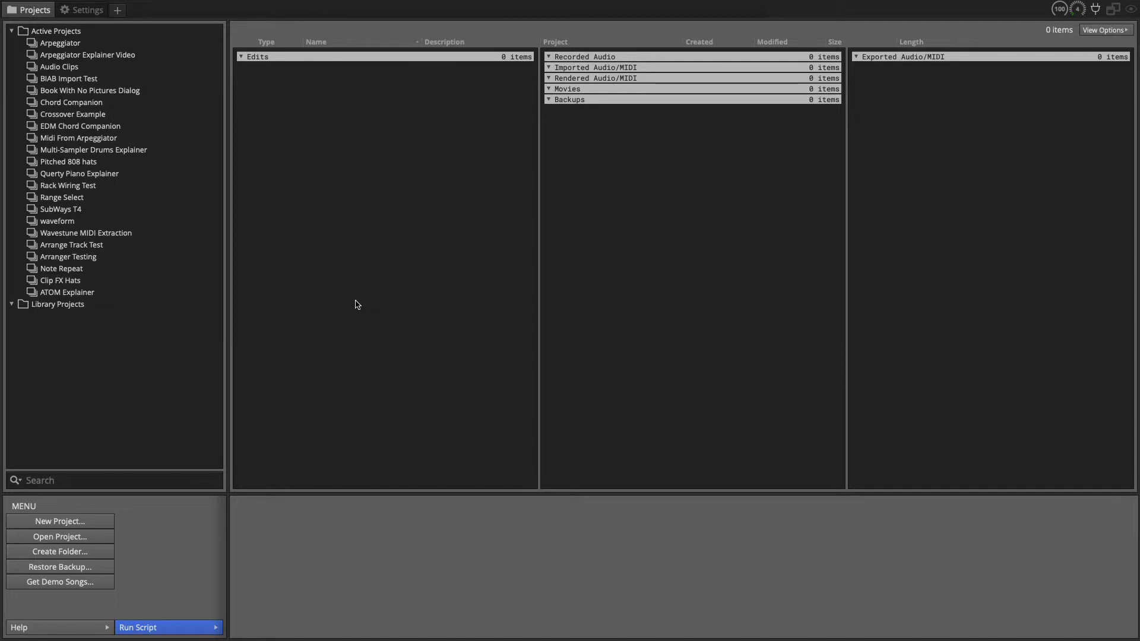
Start a new project named Master Fader using the EDM template
{"action": "left_click", "coordinate": [118, 11]}
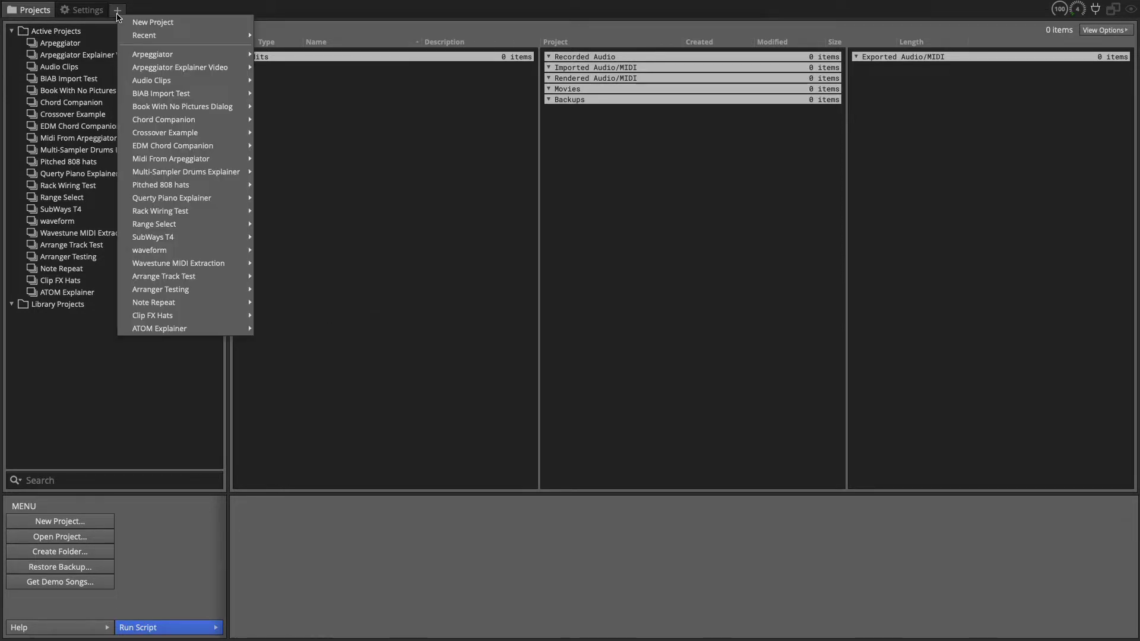
{"action": "left_click", "coordinate": [153, 22]}
{"action": "left_click", "coordinate": [499, 272]}
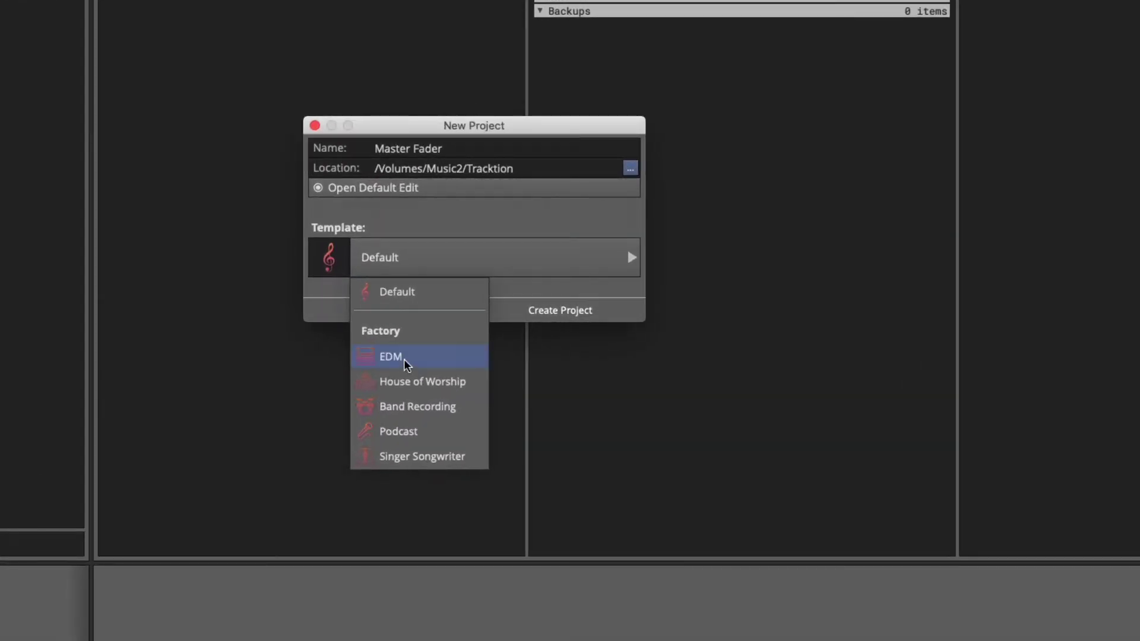
{"action": "left_click", "coordinate": [405, 360]}
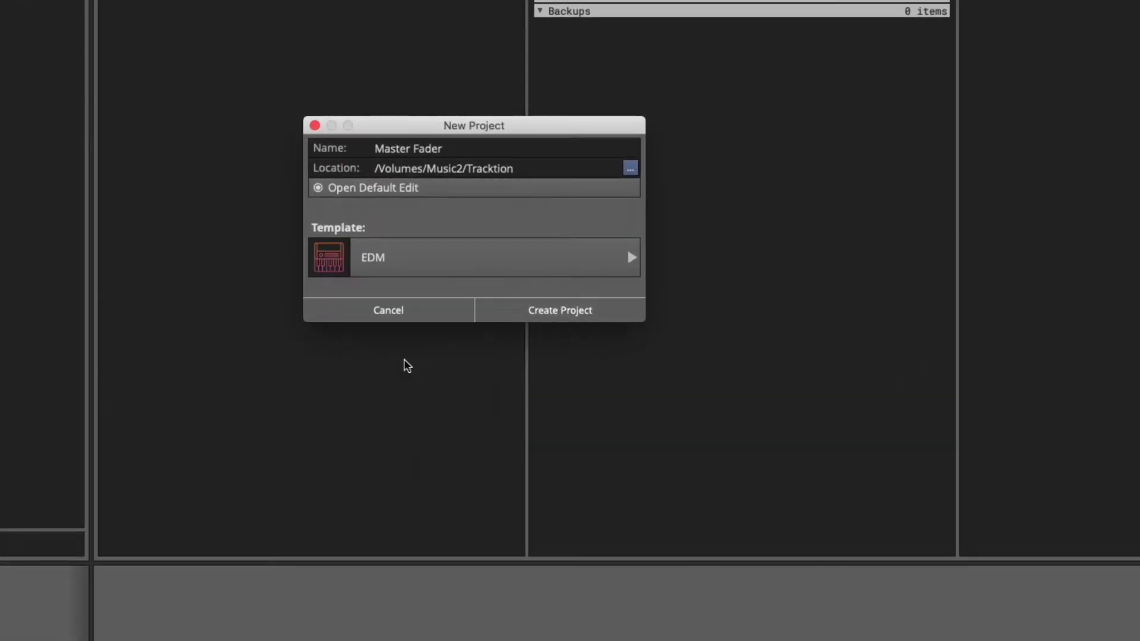
{"action": "left_click", "coordinate": [560, 311]}
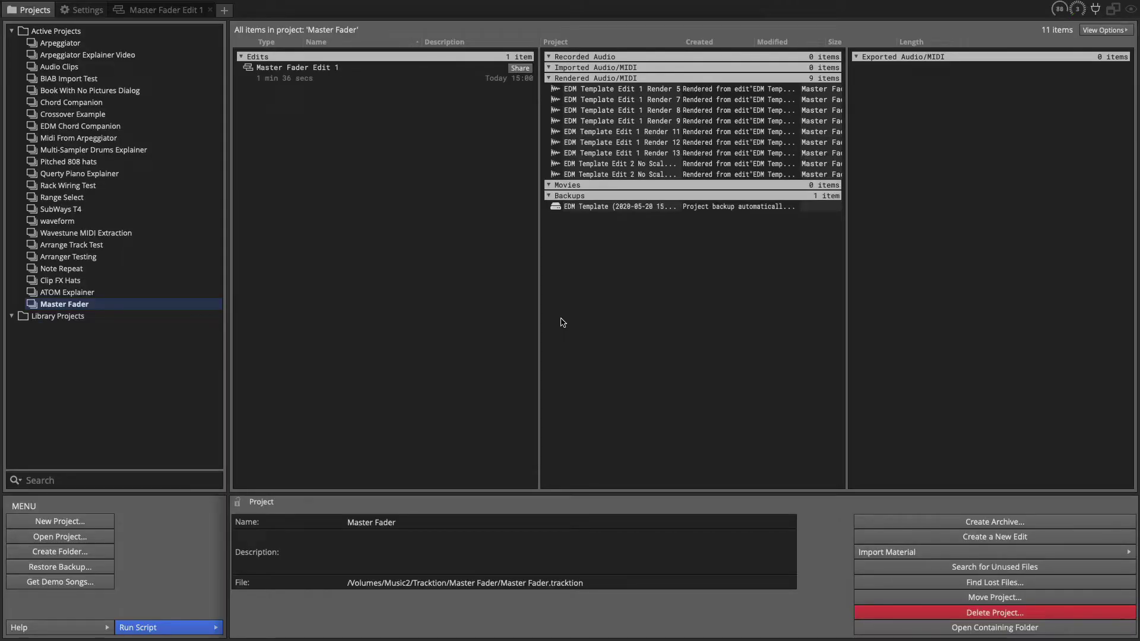
Open Master Fader Edit 1, shrink the track rows, and add Track 22 below SC Kick
{"action": "double_click", "coordinate": [303, 68]}
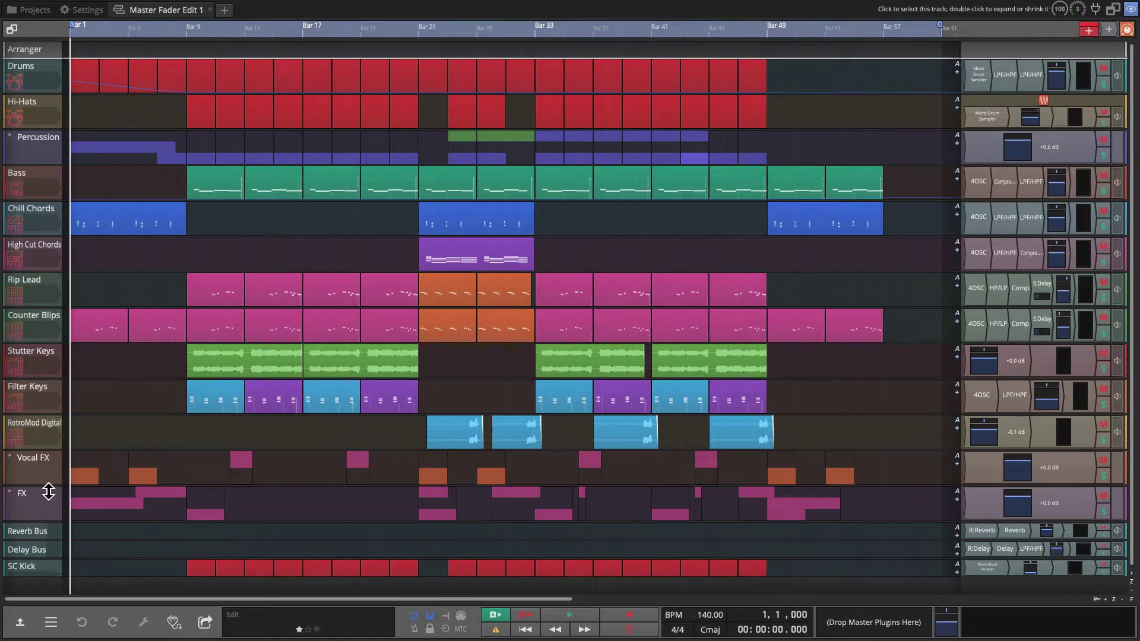
{"action": "left_click_drag", "start_coordinate": [48, 492], "coordinate": [48, 370]}
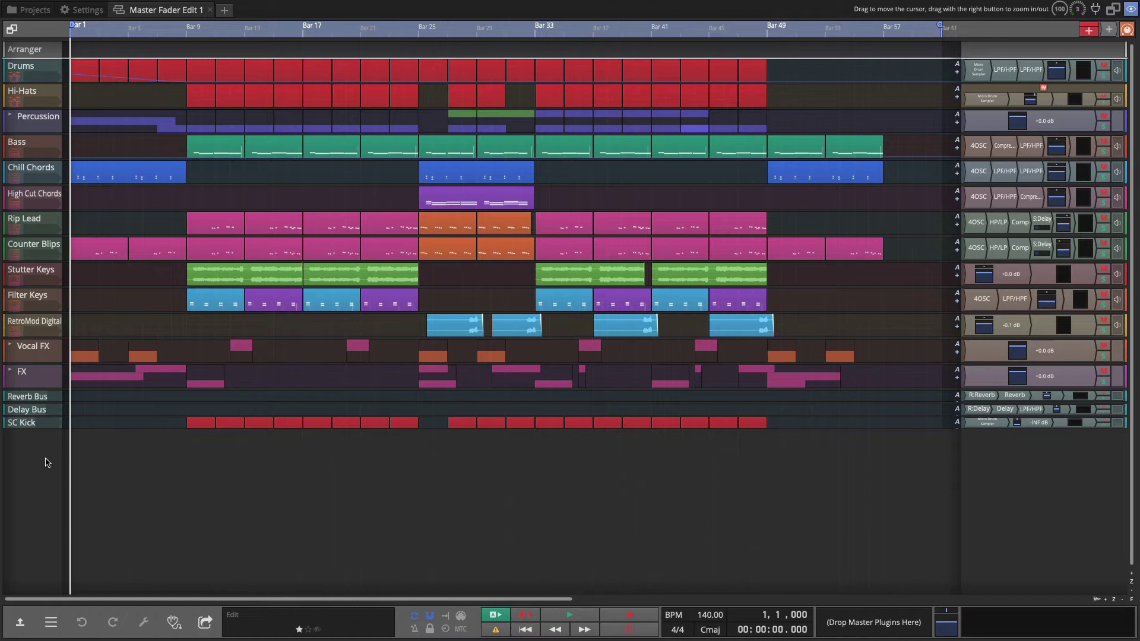
{"action": "double_click", "coordinate": [48, 463]}
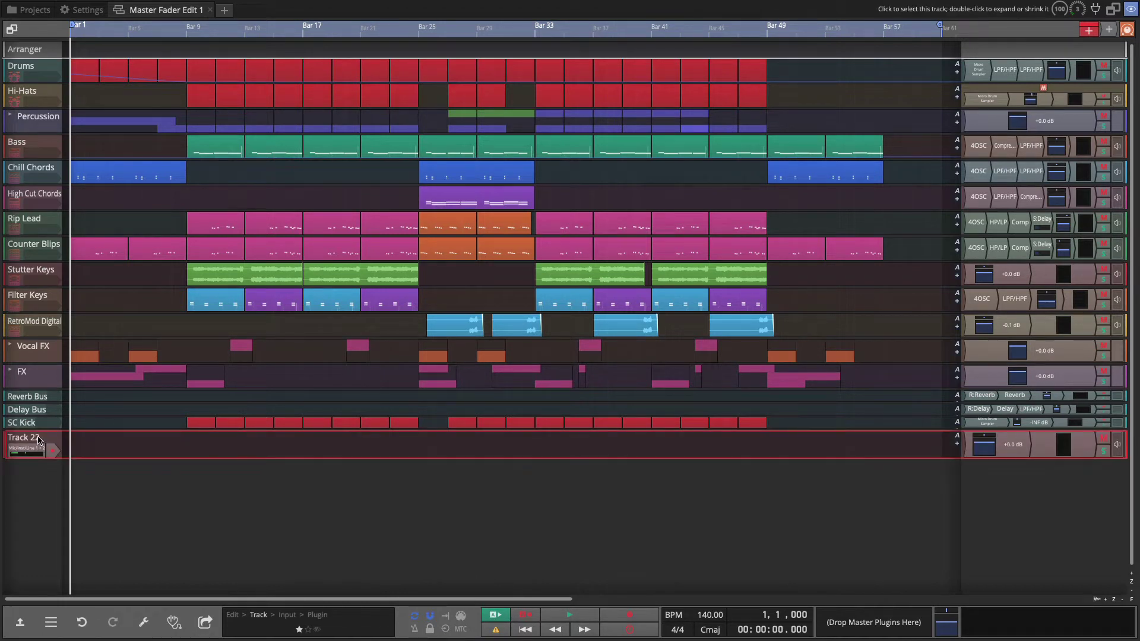
Rename Track 22 to 'Master Automation' and shrink all track rows with Ctrl+Down
{"action": "left_click", "coordinate": [21, 624]}
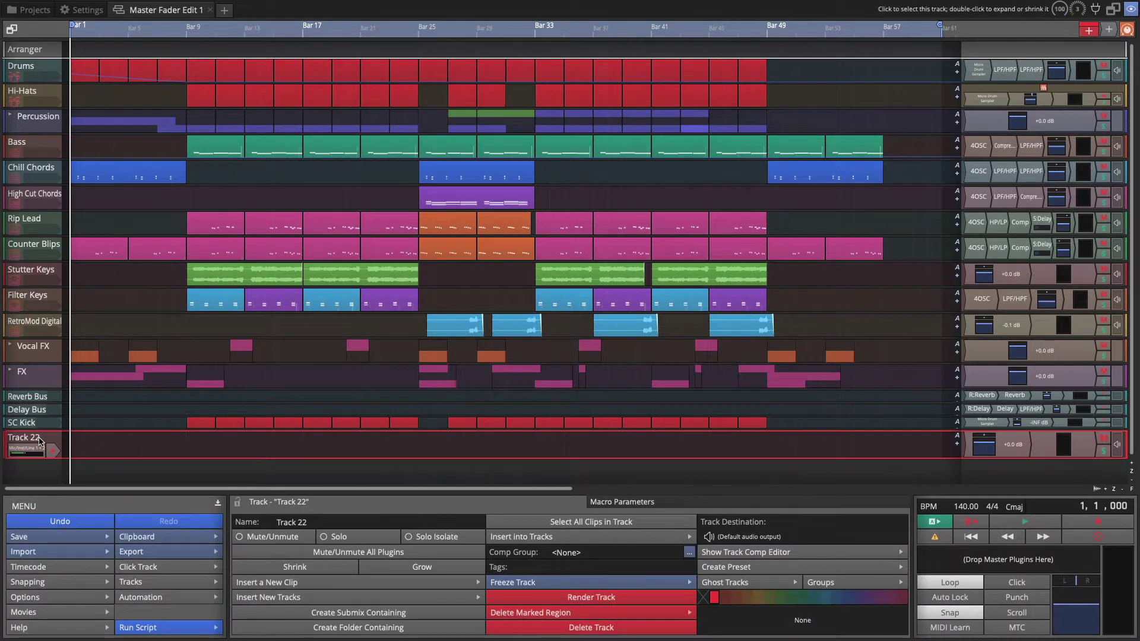
{"action": "double_click", "coordinate": [303, 522]}
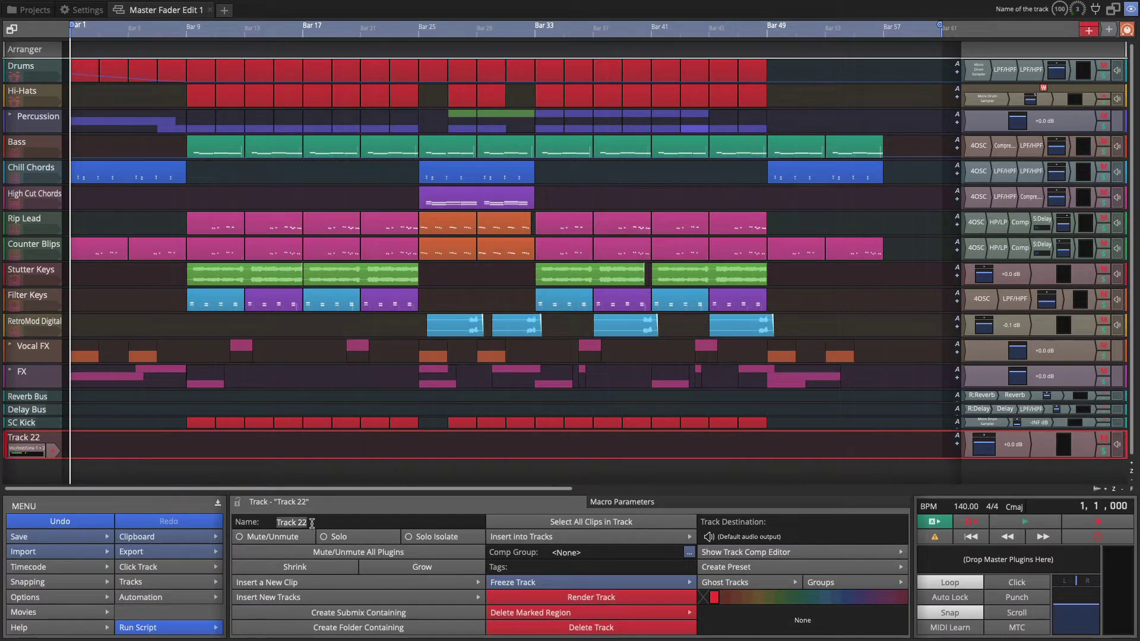
{"action": "type", "text": "Master Automation"}
{"action": "key", "text": "Return"}
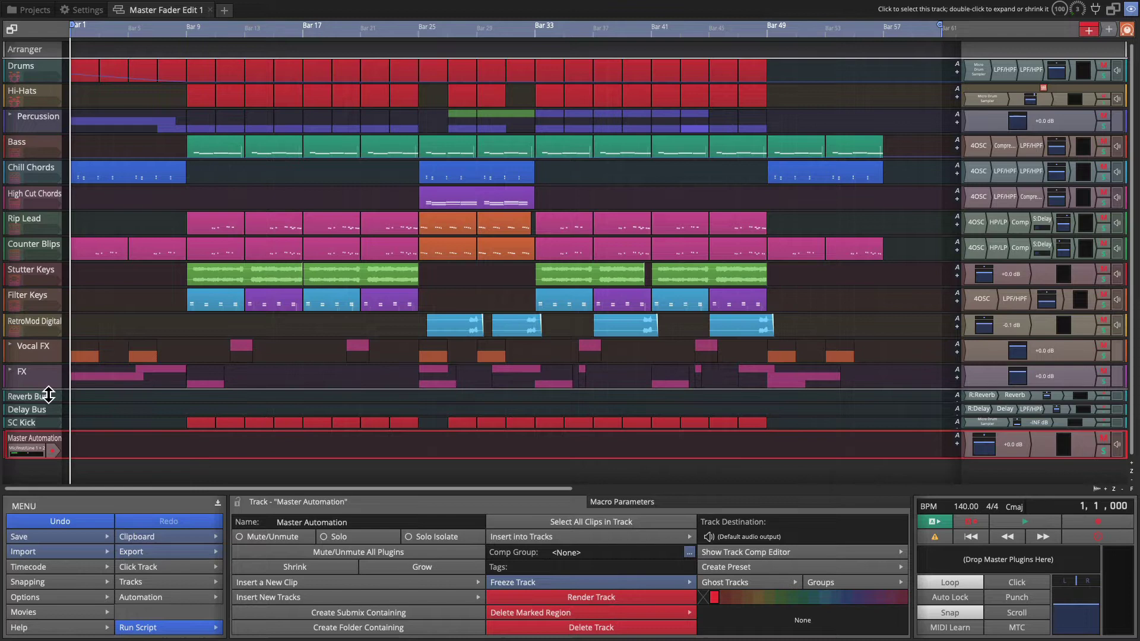
{"action": "key", "text": "ctrl+Down"}
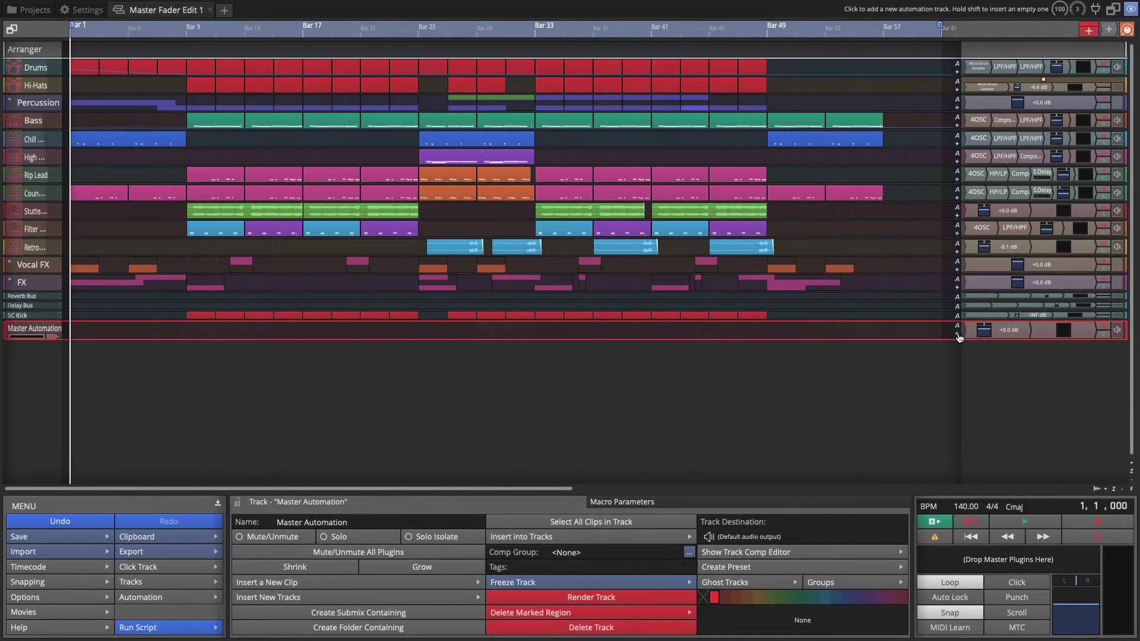
Add an empty automation lane to Master Automation and assign it to Master volume
{"action": "left_click", "coordinate": [958, 335]}
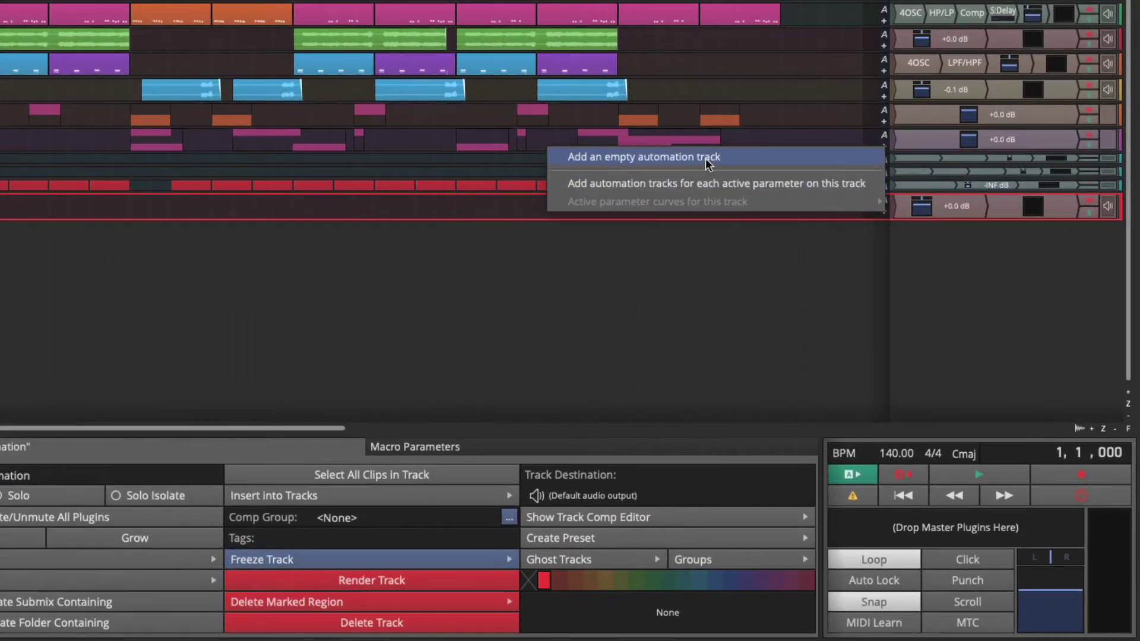
{"action": "left_click", "coordinate": [705, 157]}
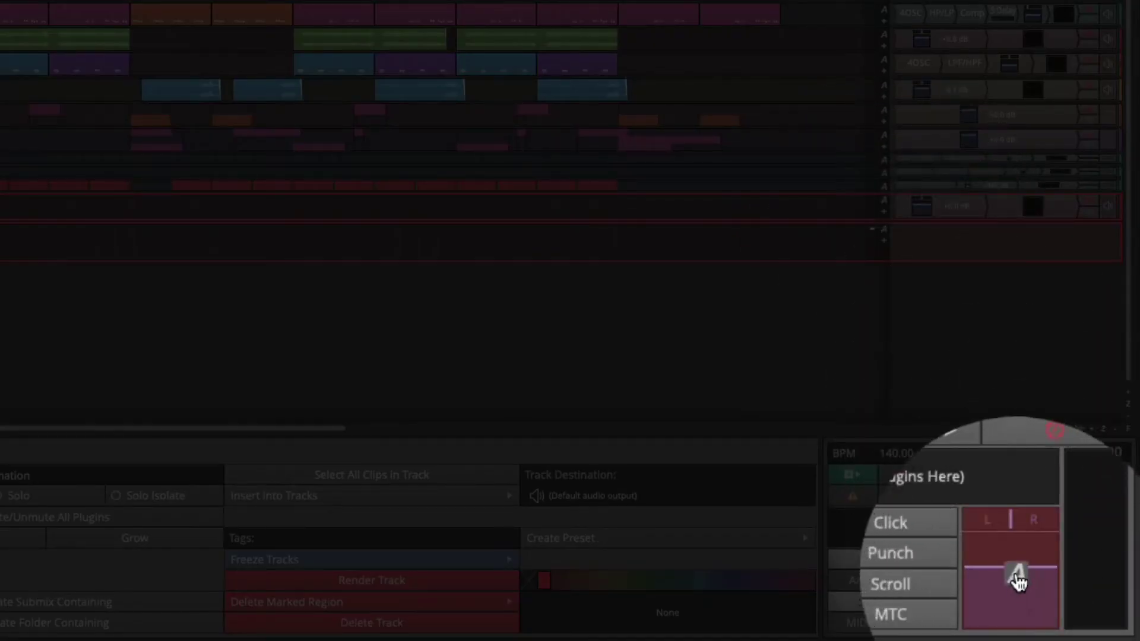
{"action": "left_click", "coordinate": [1018, 577]}
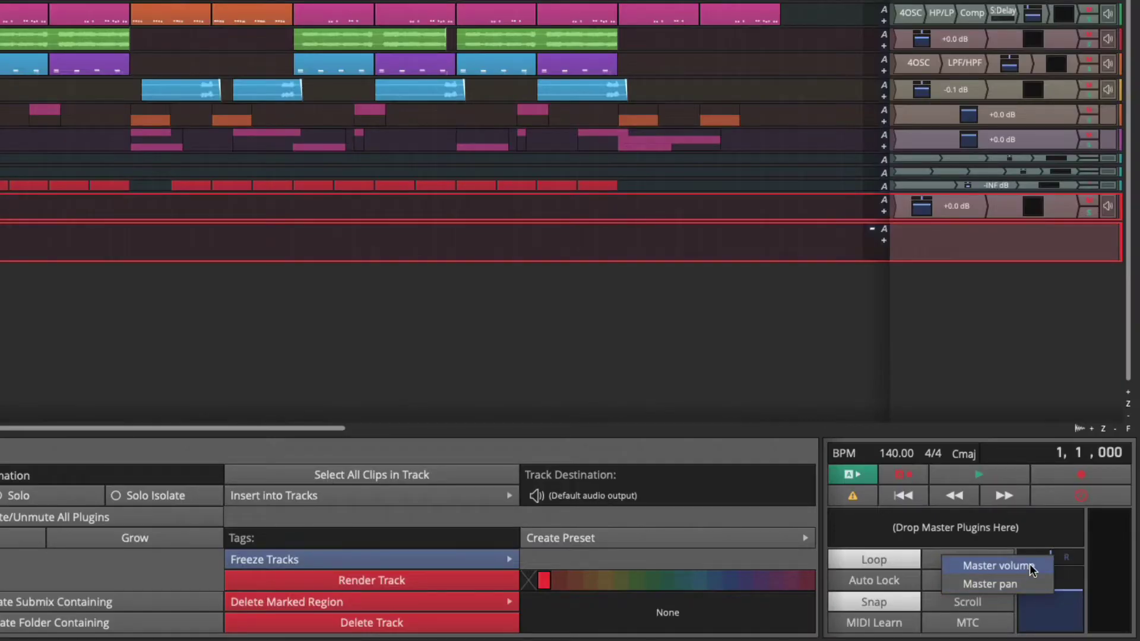
{"action": "left_click", "coordinate": [1030, 565]}
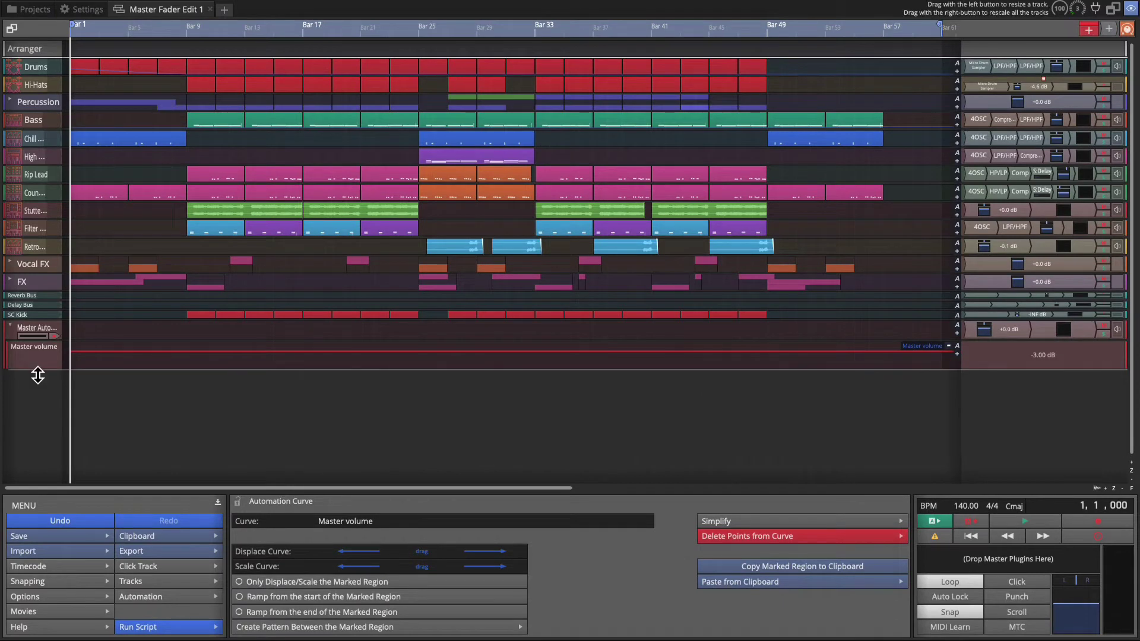
Enlarge the volume lane, fade from bar 54 to silence by bar 59, and play it back
{"action": "left_click_drag", "start_coordinate": [38, 368], "coordinate": [50, 475]}
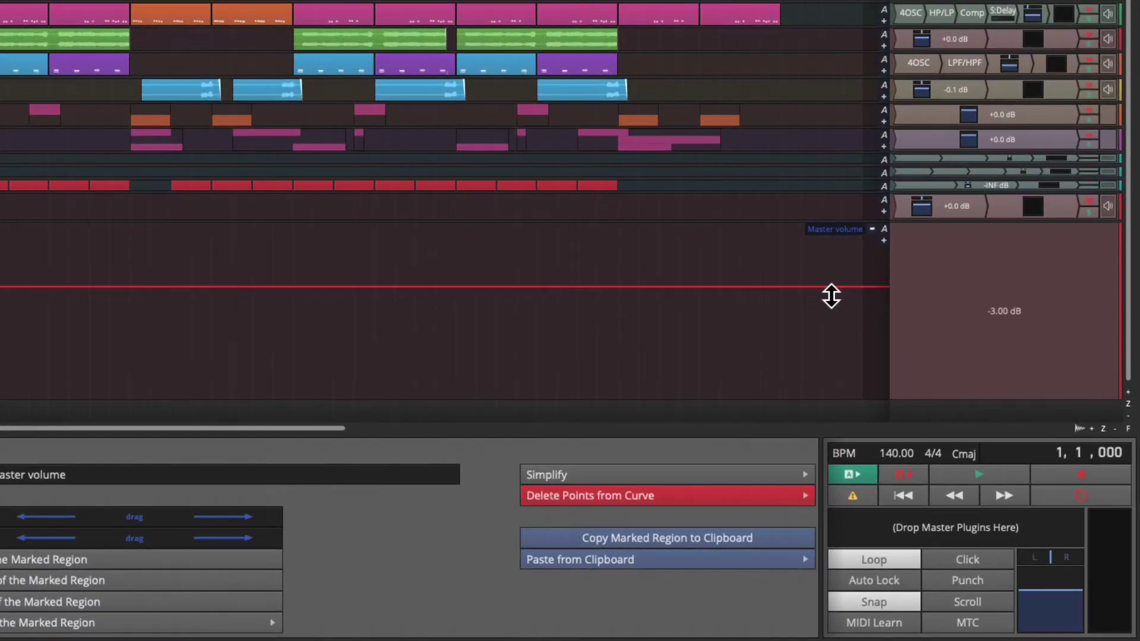
{"action": "left_click", "coordinate": [831, 288]}
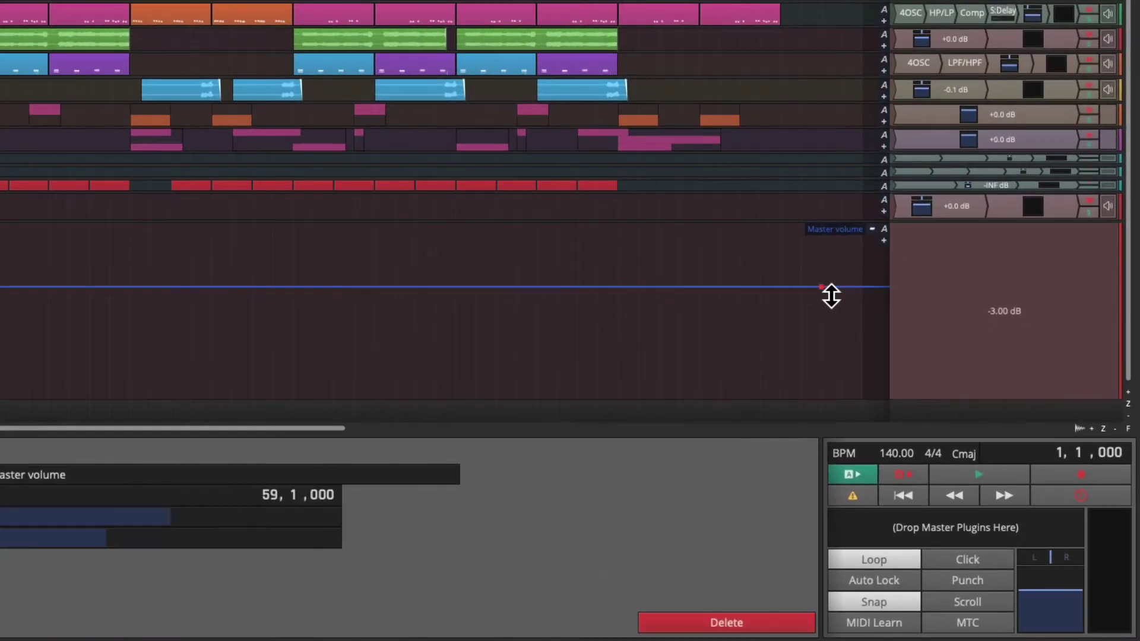
{"action": "left_click", "coordinate": [729, 287]}
{"action": "left_click_drag", "start_coordinate": [821, 289], "coordinate": [835, 415]}
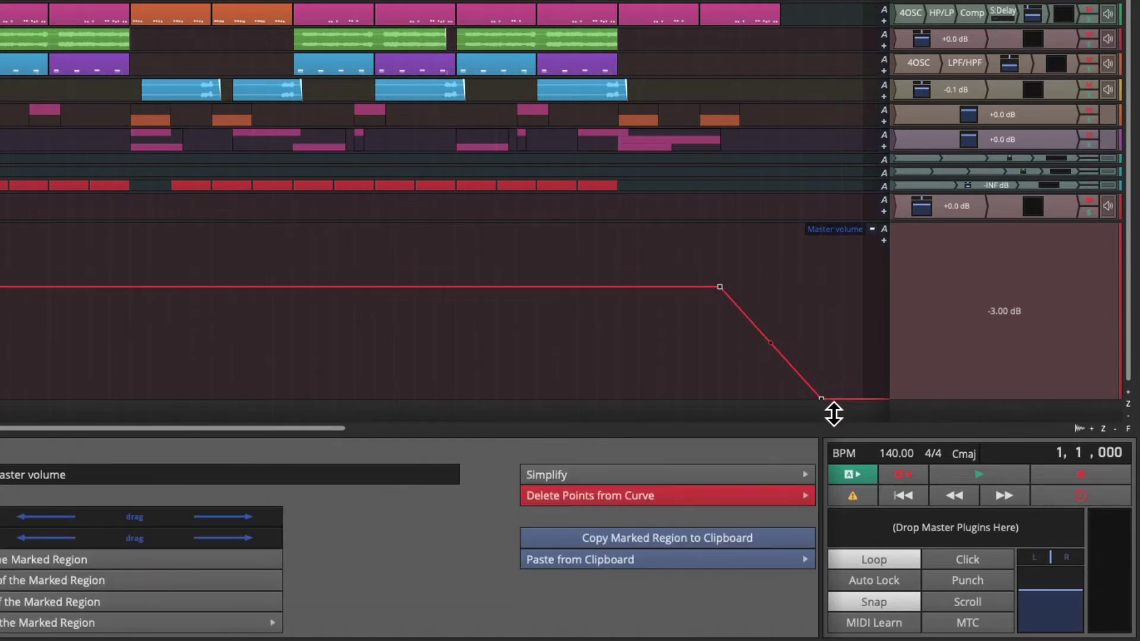
{"action": "left_click", "coordinate": [708, 356]}
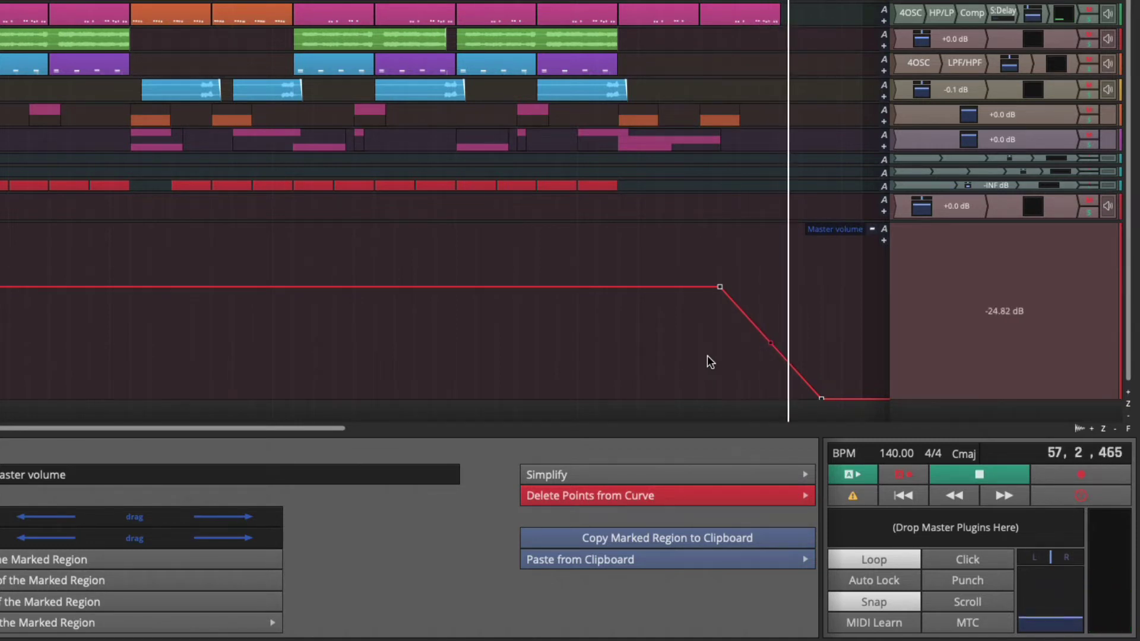
Stop playback, nudge the fade's end earlier, and bend the fade to curvature 0.320
{"action": "key", "text": "space"}
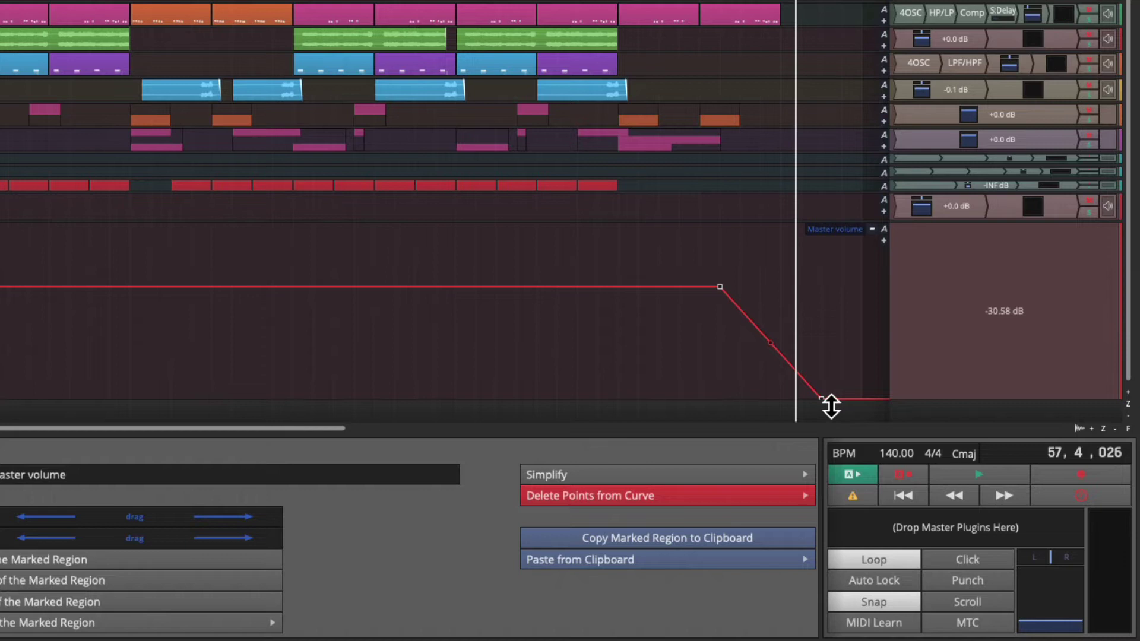
{"action": "left_click_drag", "start_coordinate": [824, 398], "coordinate": [806, 401]}
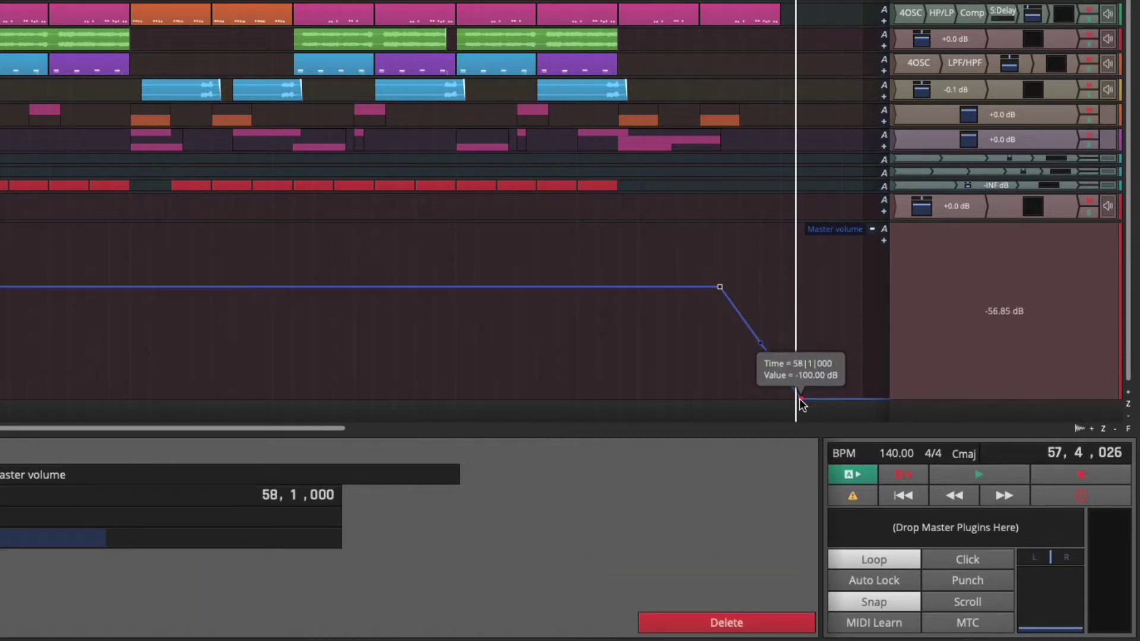
{"action": "left_click", "coordinate": [763, 347]}
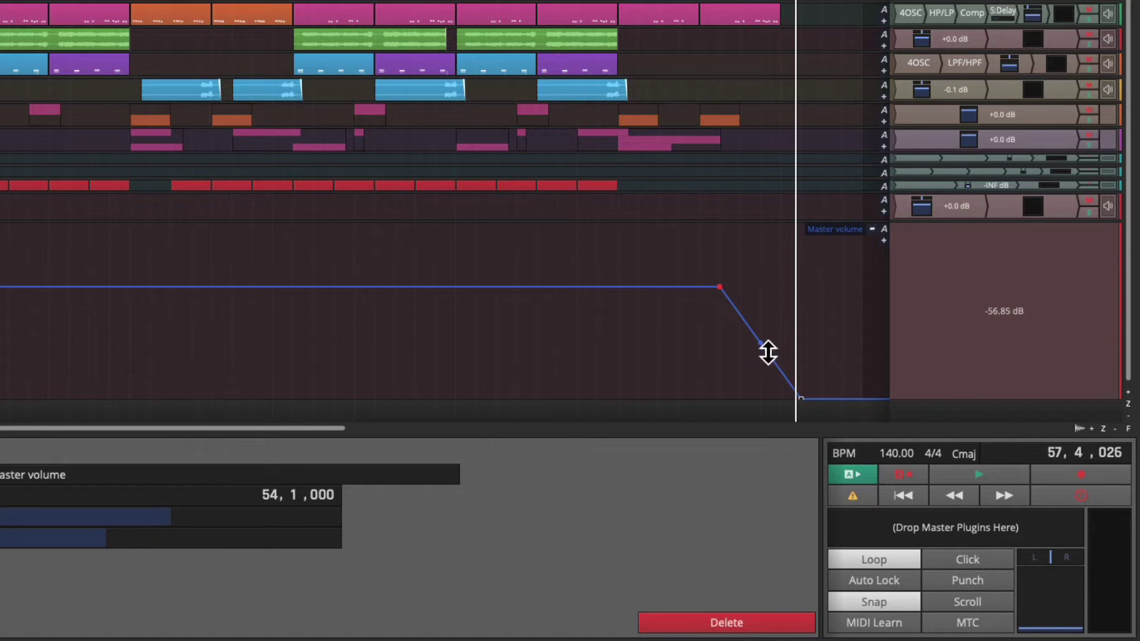
{"action": "mouse_move", "coordinate": [764, 348]}
{"action": "left_mouse_down"}
{"action": "mouse_move", "coordinate": [746, 356]}
{"action": "mouse_move", "coordinate": [814, 328]}
{"action": "mouse_move", "coordinate": [805, 335]}
{"action": "left_mouse_up"}
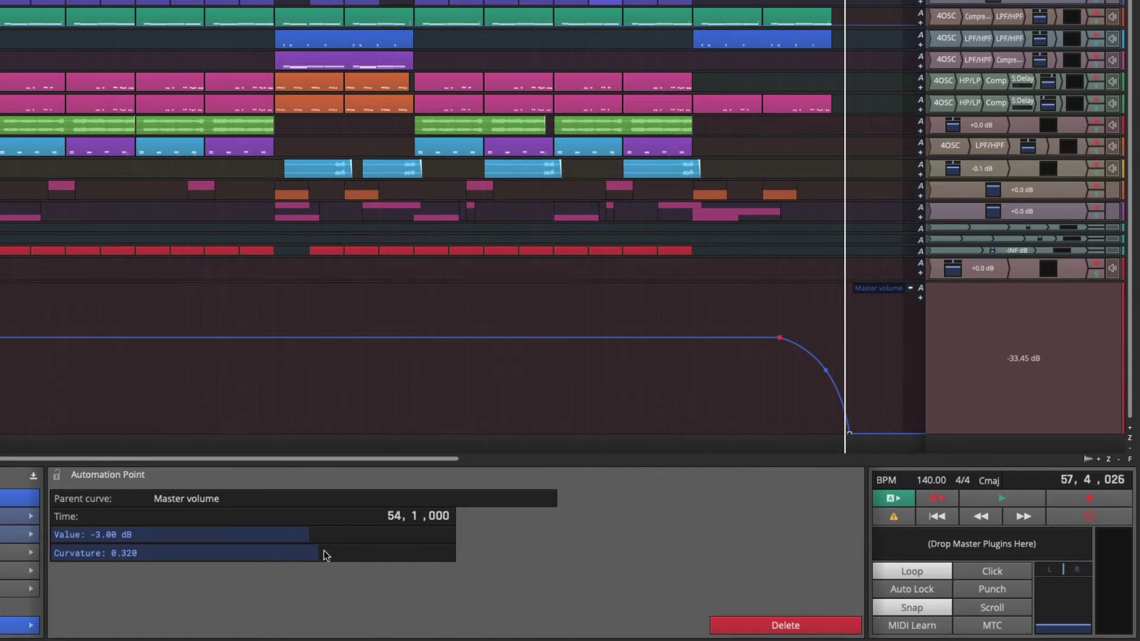
{"action": "scroll", "coordinate": [758, 314], "scroll_direction": "down", "scroll_amount": 2}
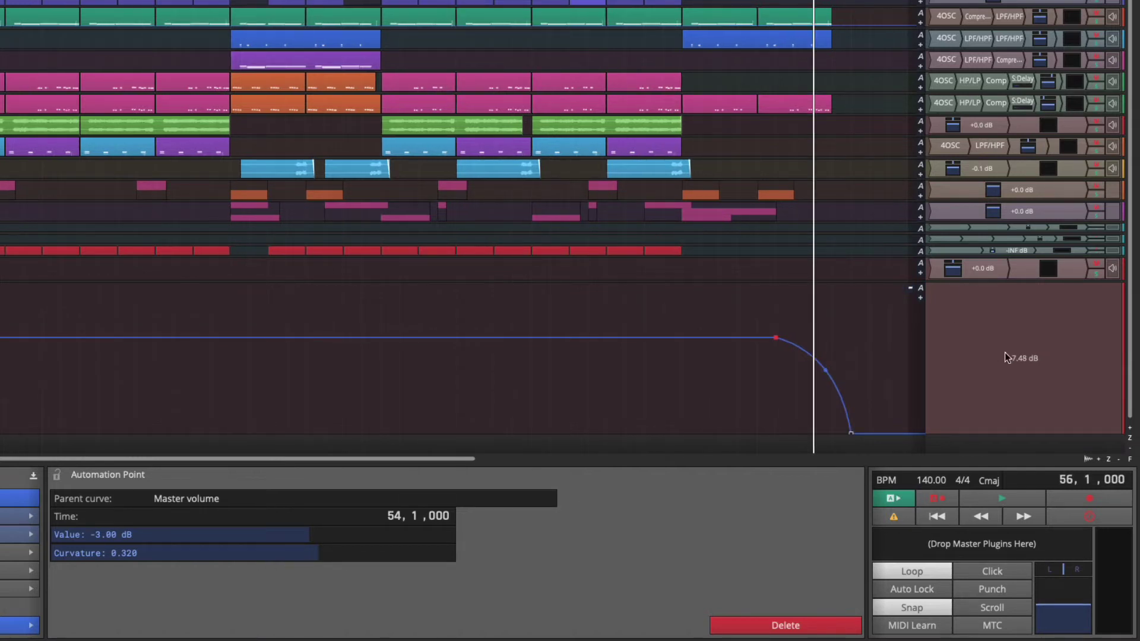
{"action": "left_click", "coordinate": [1020, 366]}
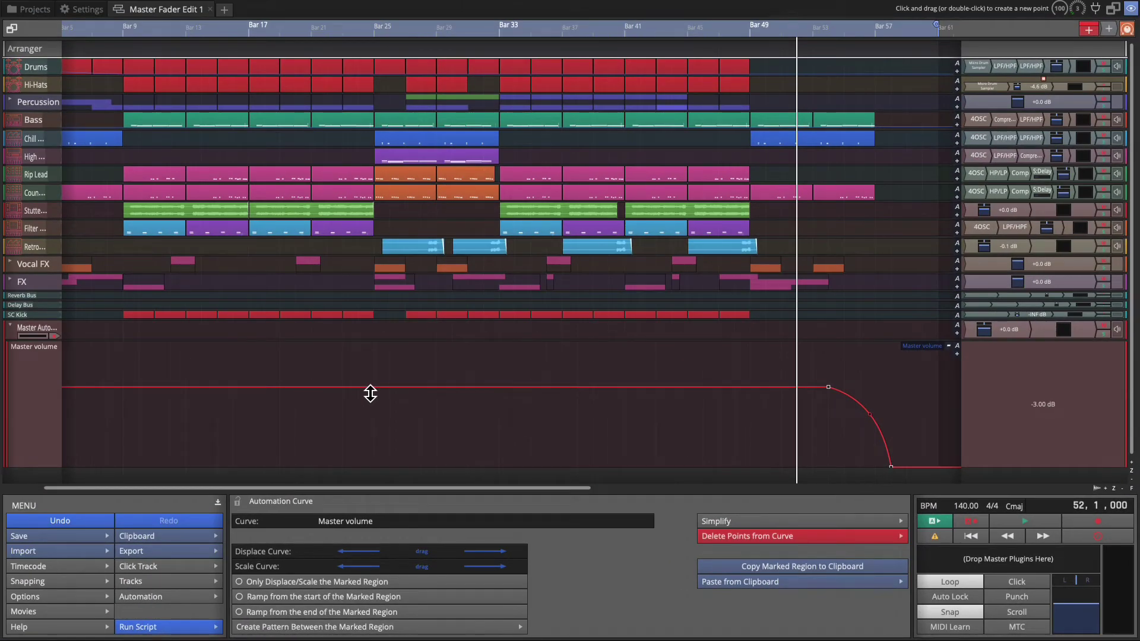
{"action": "scroll", "coordinate": [371, 394], "scroll_direction": "up", "scroll_amount": 2}
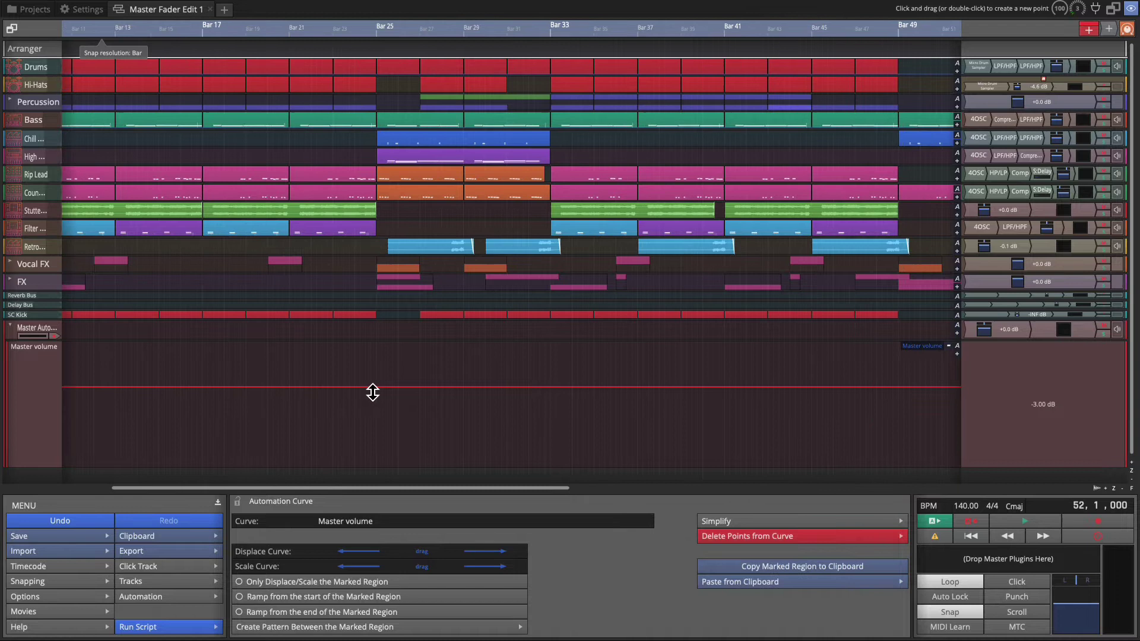
{"action": "scroll", "coordinate": [371, 394], "scroll_direction": "up", "scroll_amount": 2}
{"action": "scroll", "coordinate": [371, 393], "scroll_direction": "up", "scroll_amount": 2}
{"action": "scroll", "coordinate": [372, 393], "scroll_direction": "up", "scroll_amount": 1}
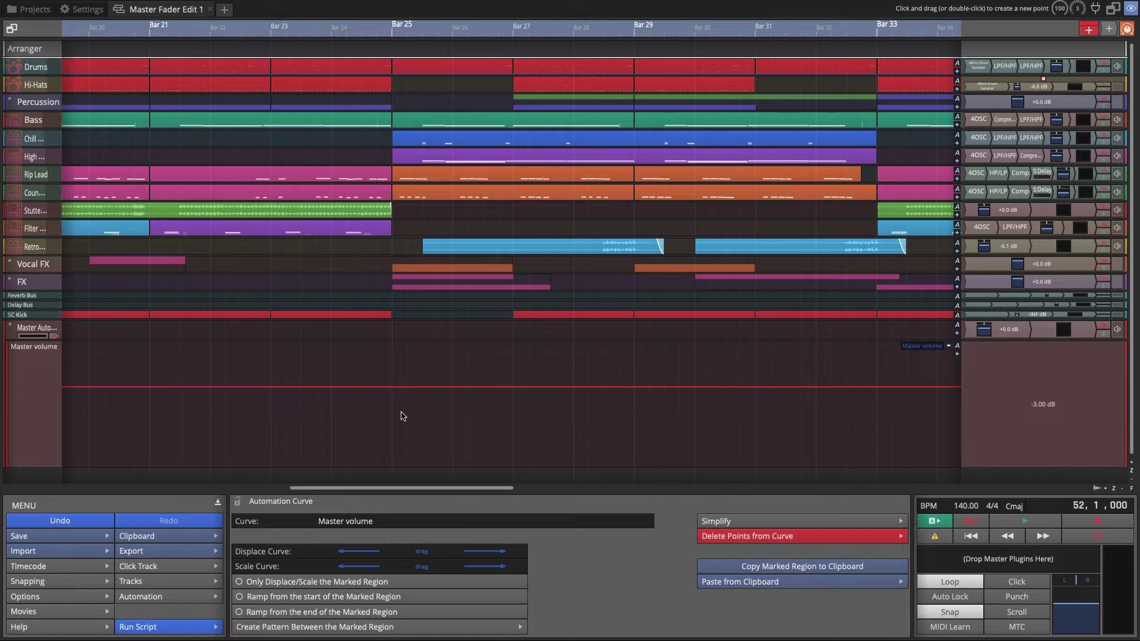
Add a point at bar 25, raise bars 25–29 to about -0.71 dB, and set the playhead to bar 27
{"action": "left_click", "coordinate": [395, 389]}
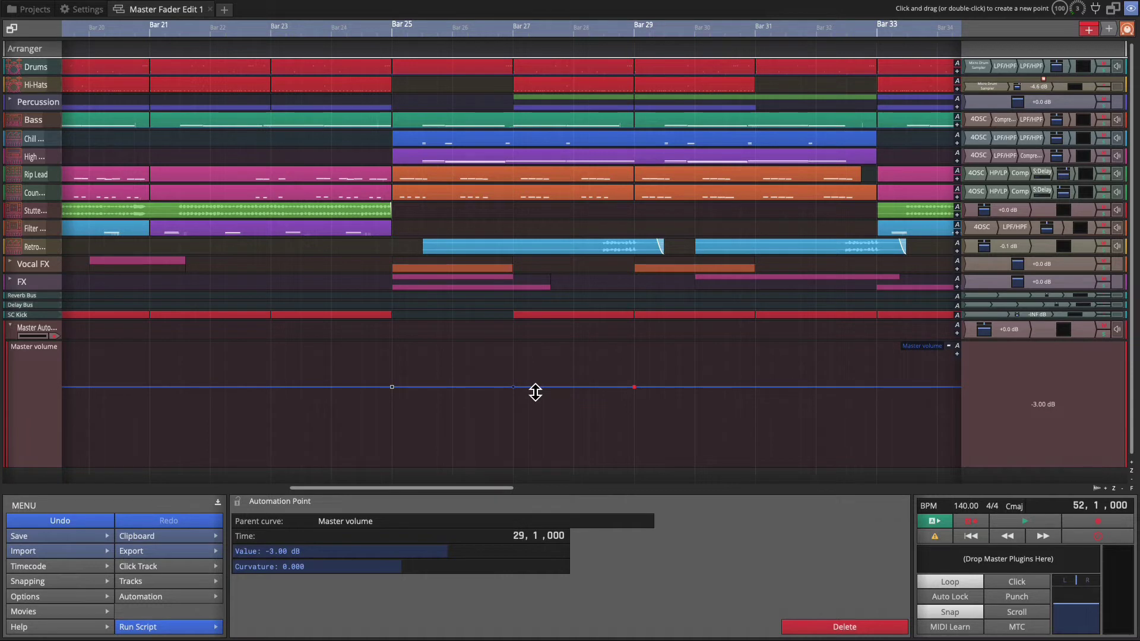
{"action": "mouse_move", "coordinate": [535, 390]}
{"action": "left_mouse_down"}
{"action": "mouse_move", "coordinate": [536, 400]}
{"action": "mouse_move", "coordinate": [538, 385]}
{"action": "left_mouse_up"}
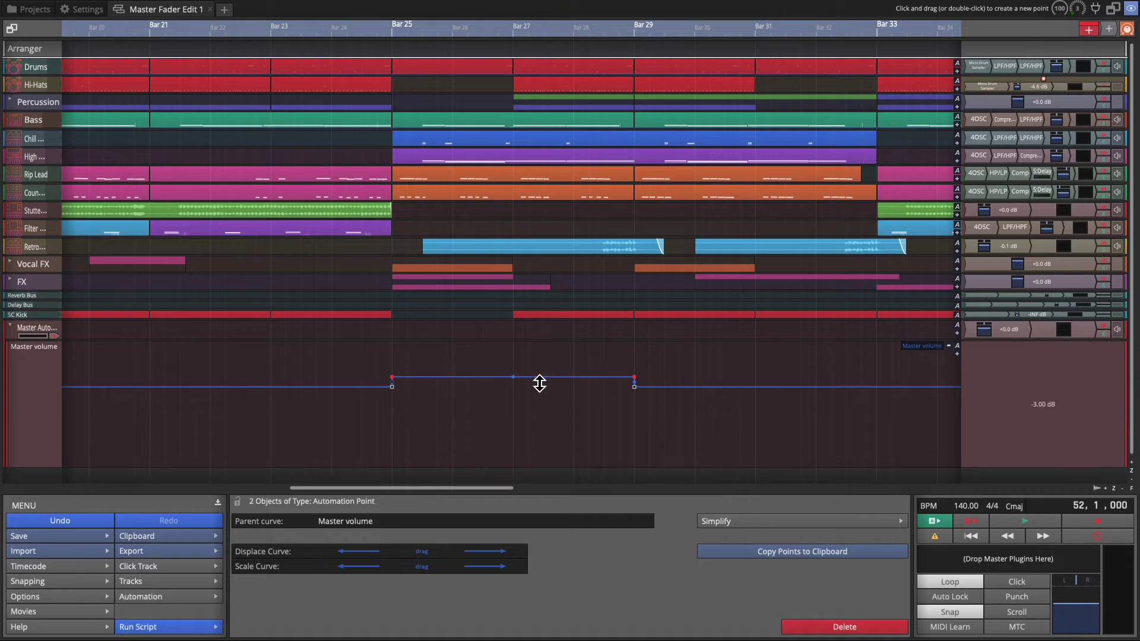
{"action": "left_click", "coordinate": [540, 384]}
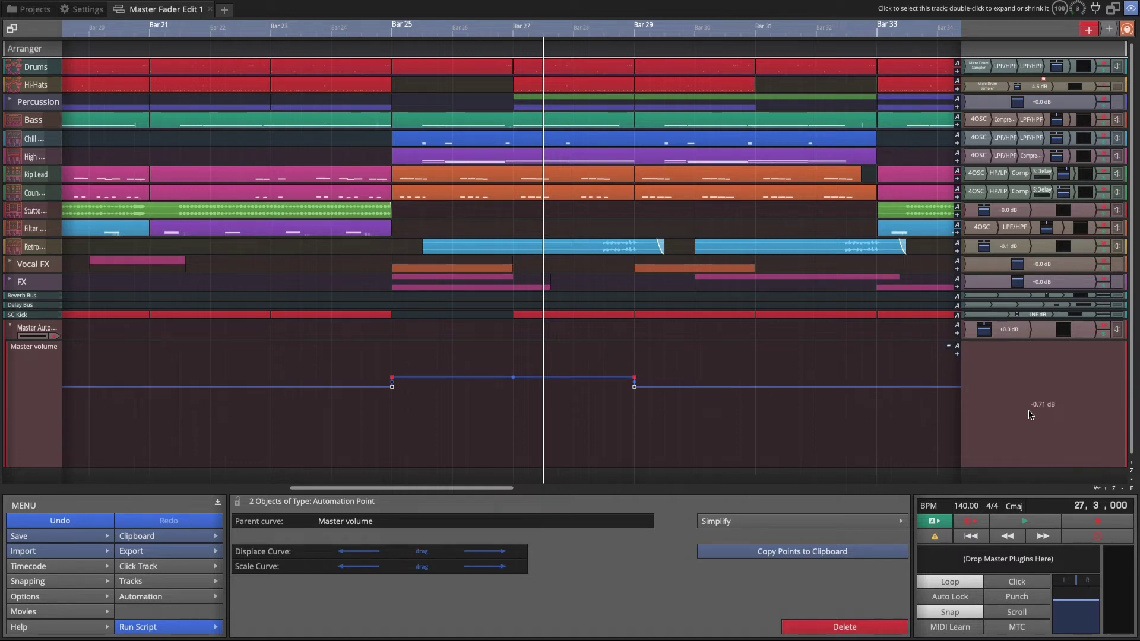
Collapse the master volume lane and insert Tracktion #TPhaser on the master output
{"action": "left_click", "coordinate": [55, 471]}
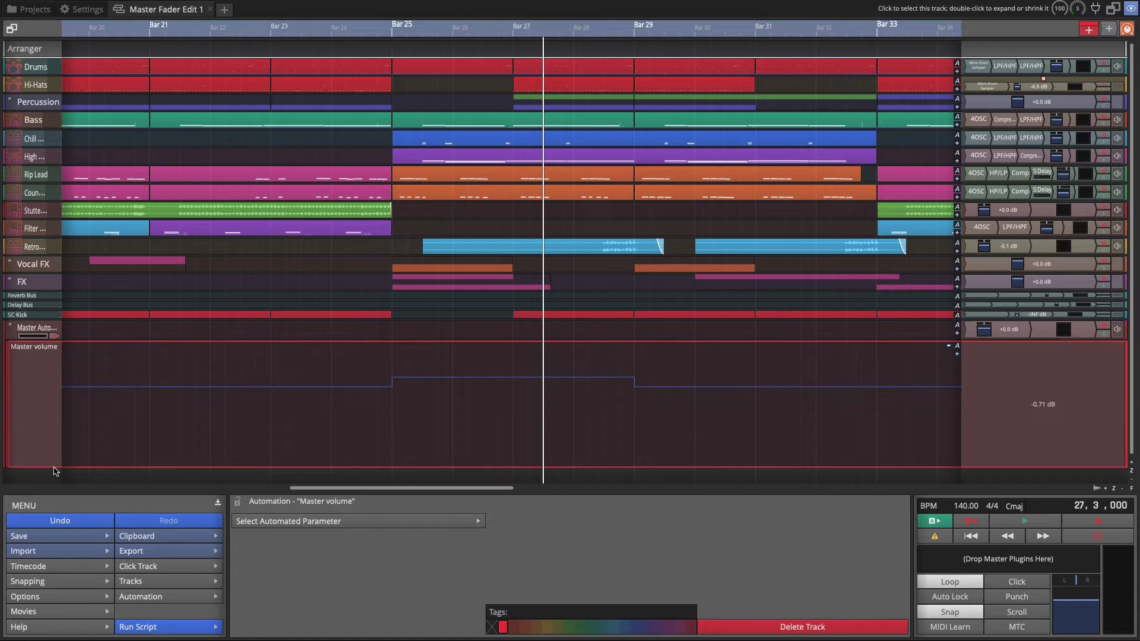
{"action": "double_click", "coordinate": [55, 470]}
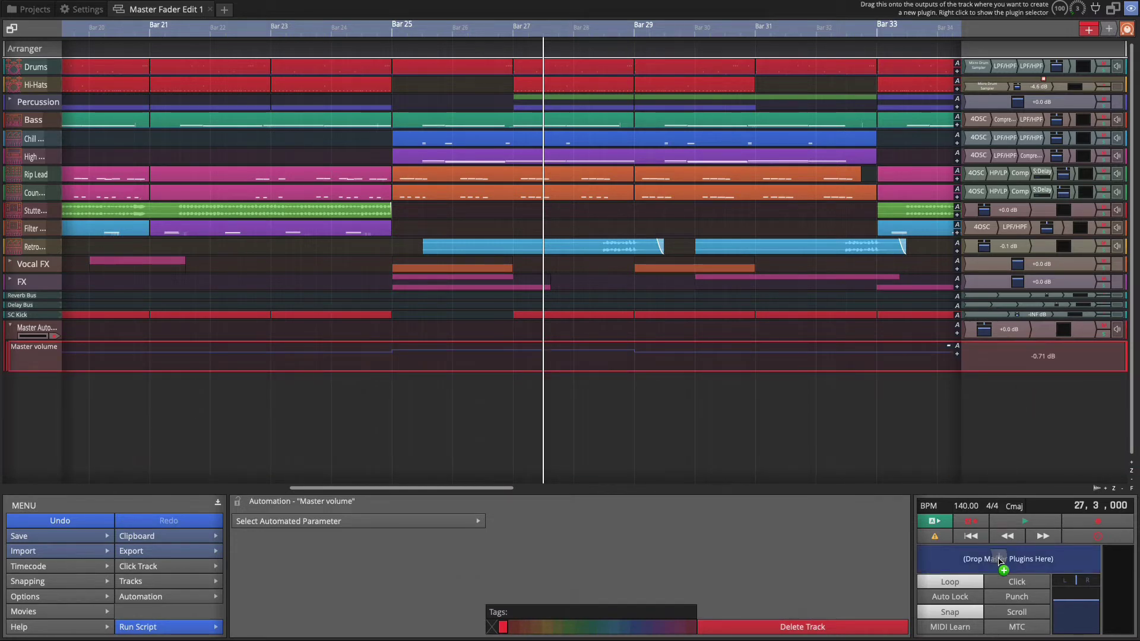
{"action": "left_click", "coordinate": [1000, 562]}
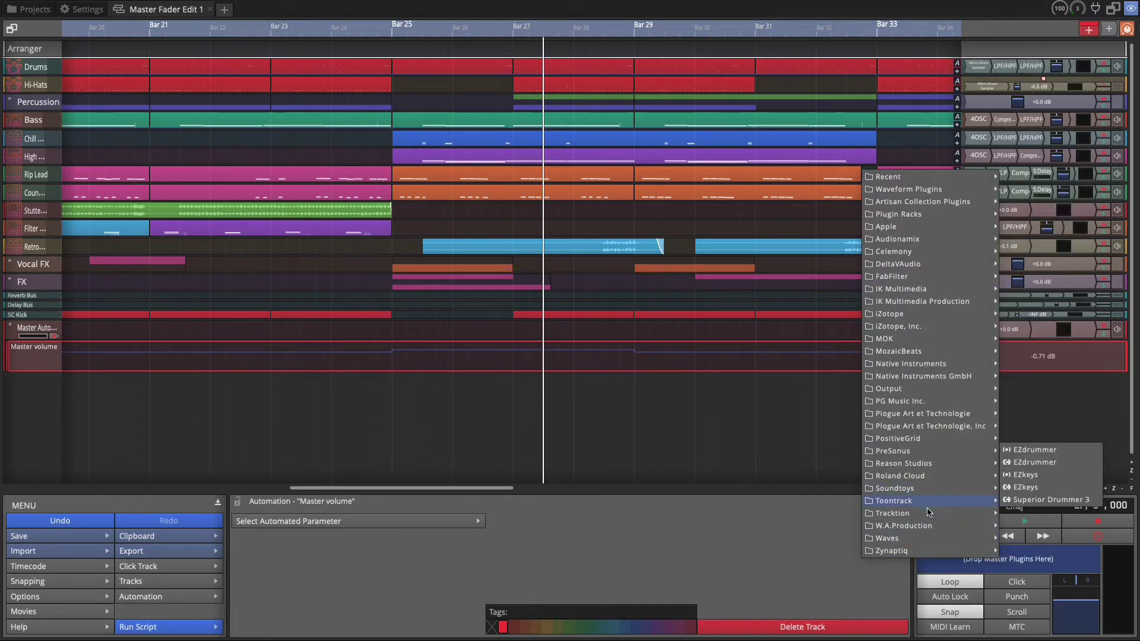
{"action": "mouse_move", "coordinate": [893, 513]}
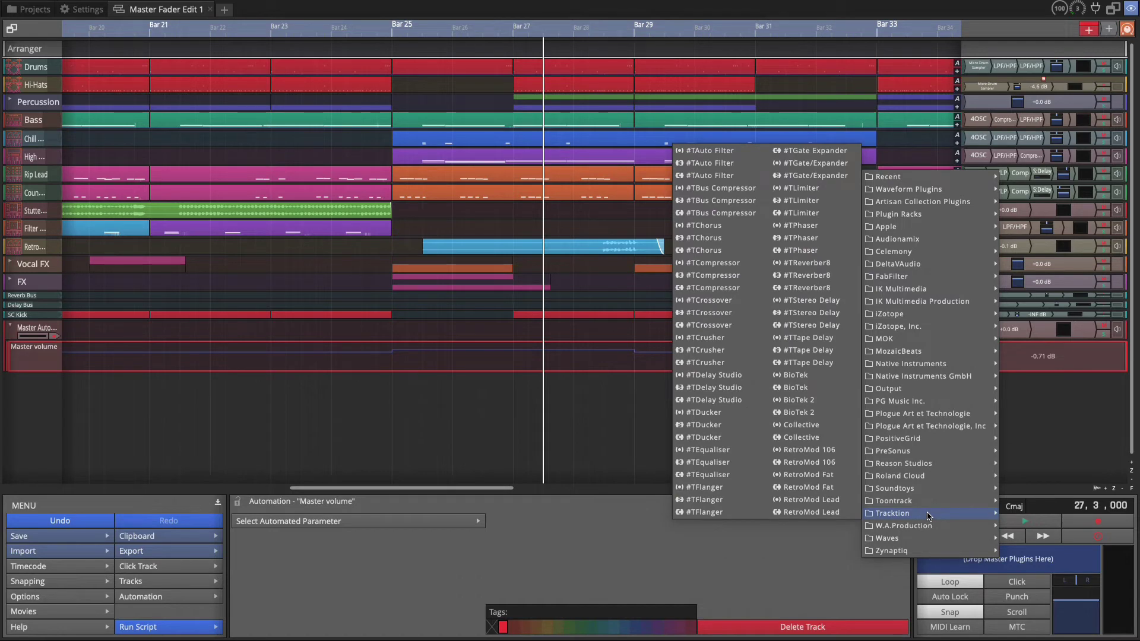
{"action": "left_click", "coordinate": [812, 226]}
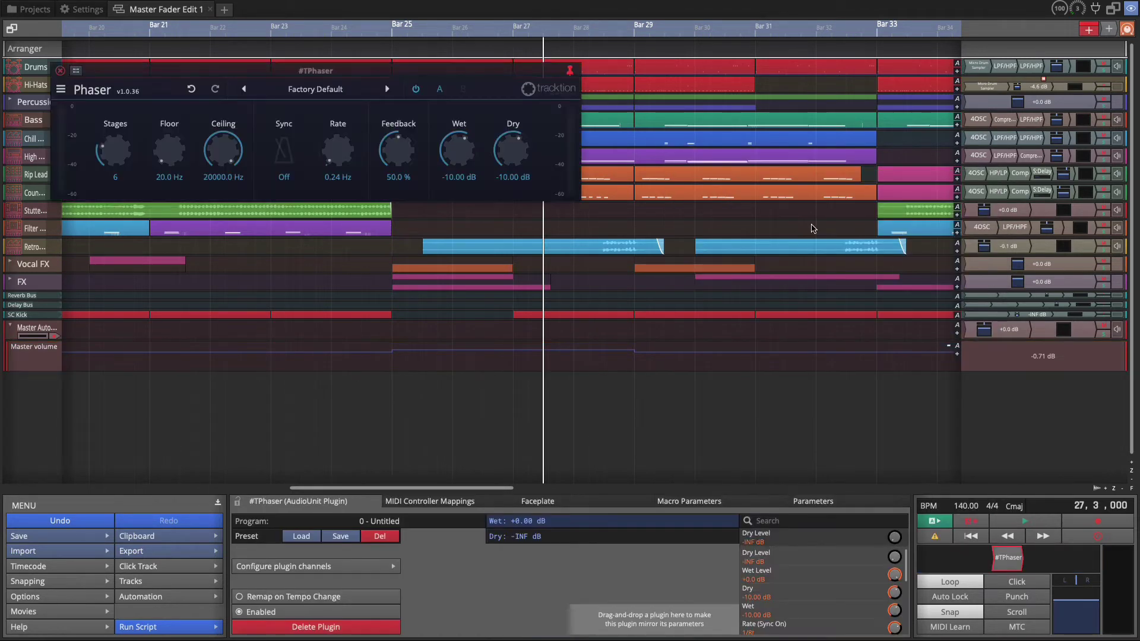
Load the Extreme PS phaser preset and move the Phaser window toward the middle
{"action": "left_click", "coordinate": [341, 90]}
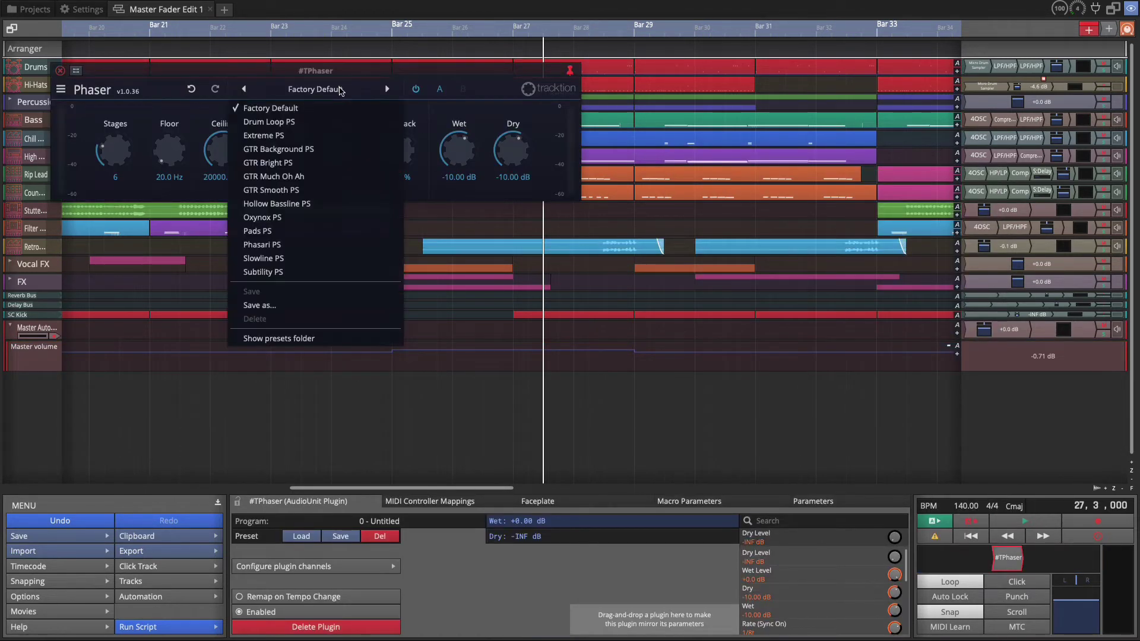
{"action": "left_click", "coordinate": [263, 136]}
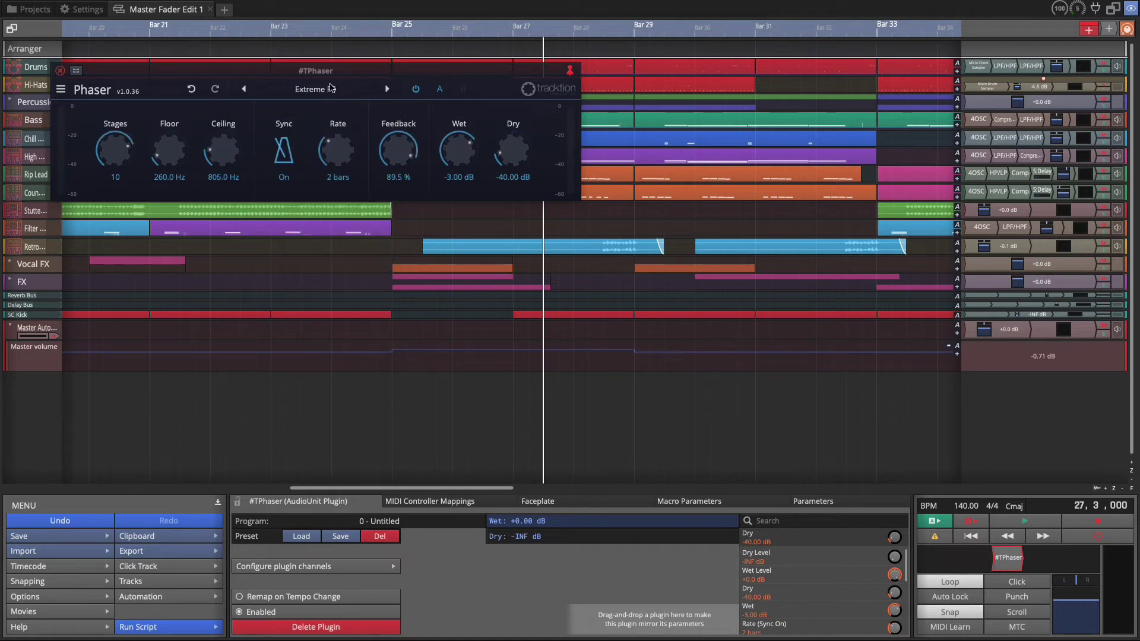
{"action": "left_click_drag", "start_coordinate": [334, 73], "coordinate": [566, 141]}
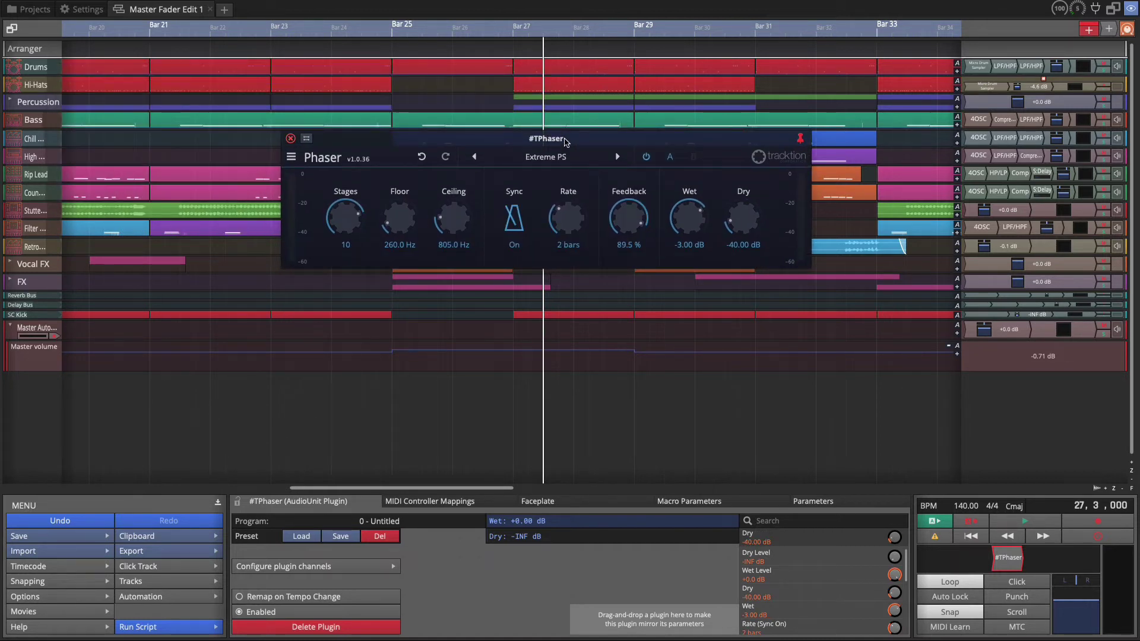
{"action": "key", "text": "Home"}
{"action": "key", "text": "space"}
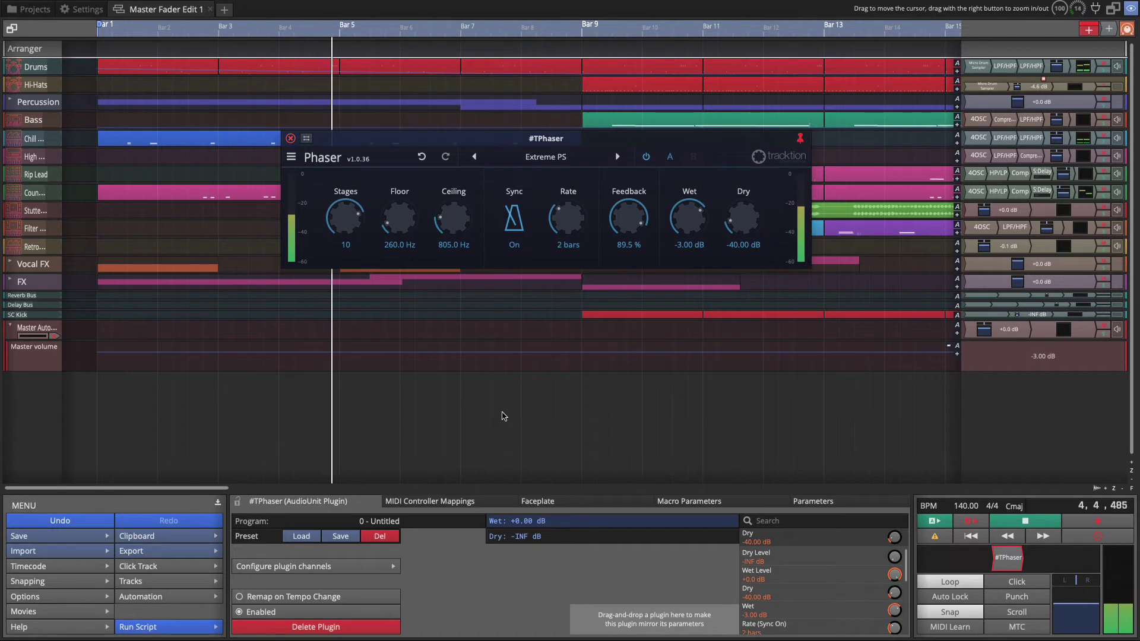
{"action": "key", "text": "space"}
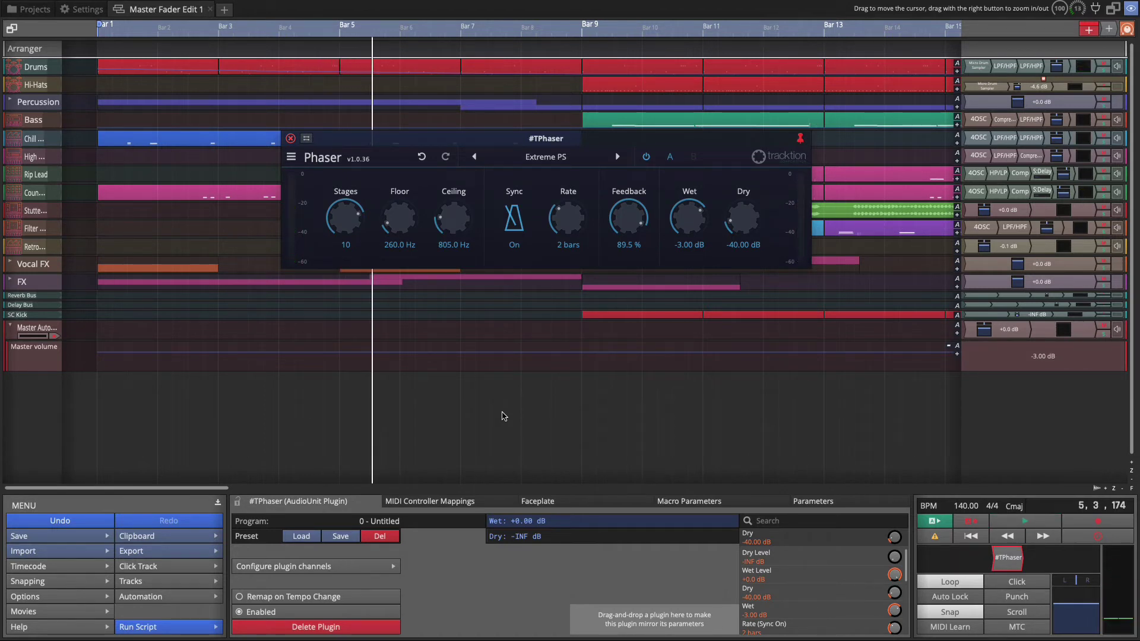
{"action": "left_click_drag", "start_coordinate": [651, 140], "coordinate": [822, 127]}
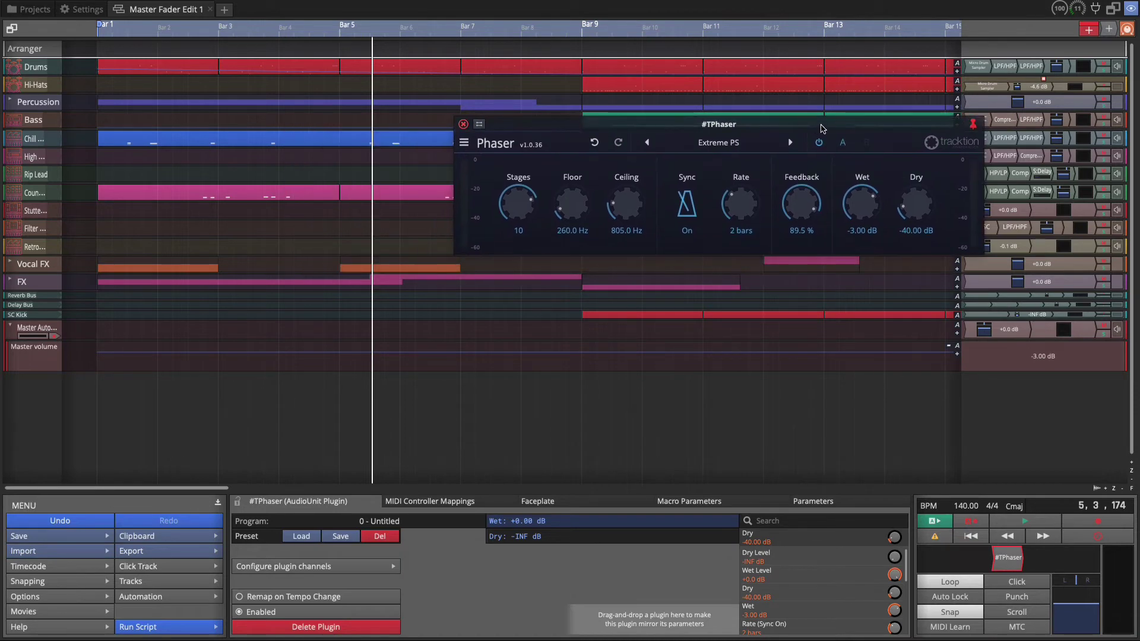
Add a new automation lane linked to the #TPhaser Enable parameter
{"action": "left_click", "coordinate": [957, 346]}
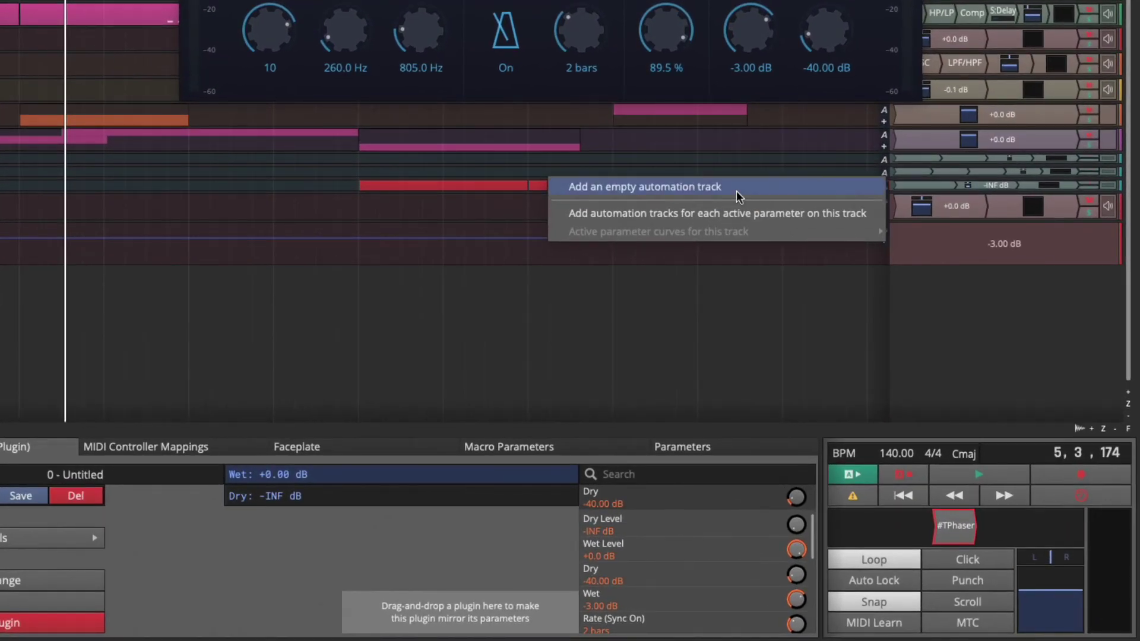
{"action": "left_click", "coordinate": [738, 191]}
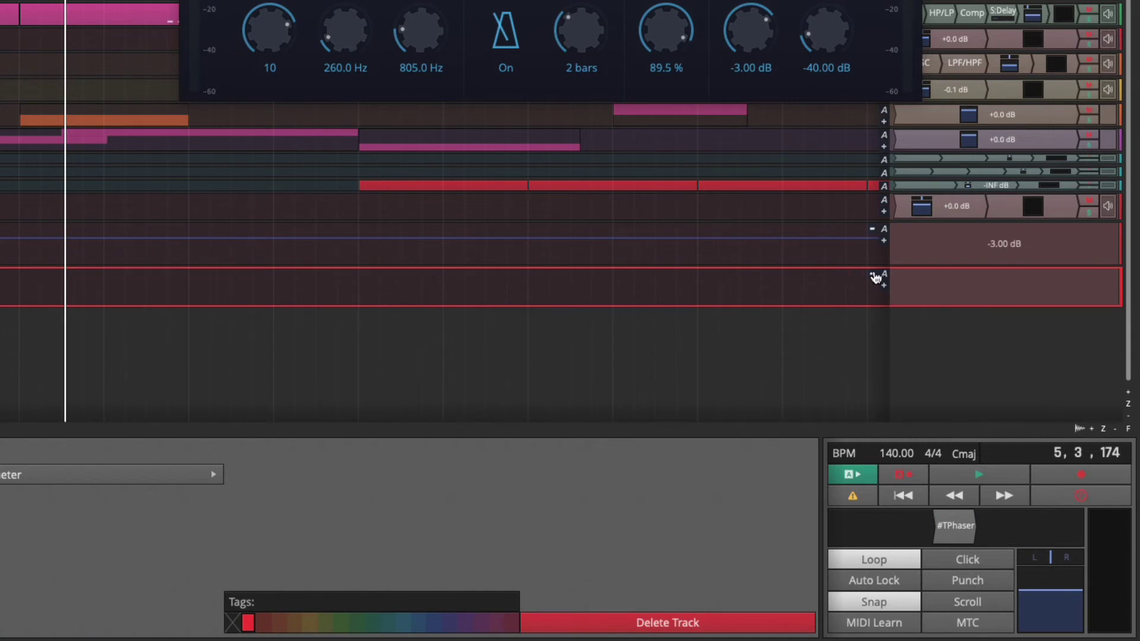
{"action": "left_click_drag", "start_coordinate": [887, 279], "coordinate": [957, 526]}
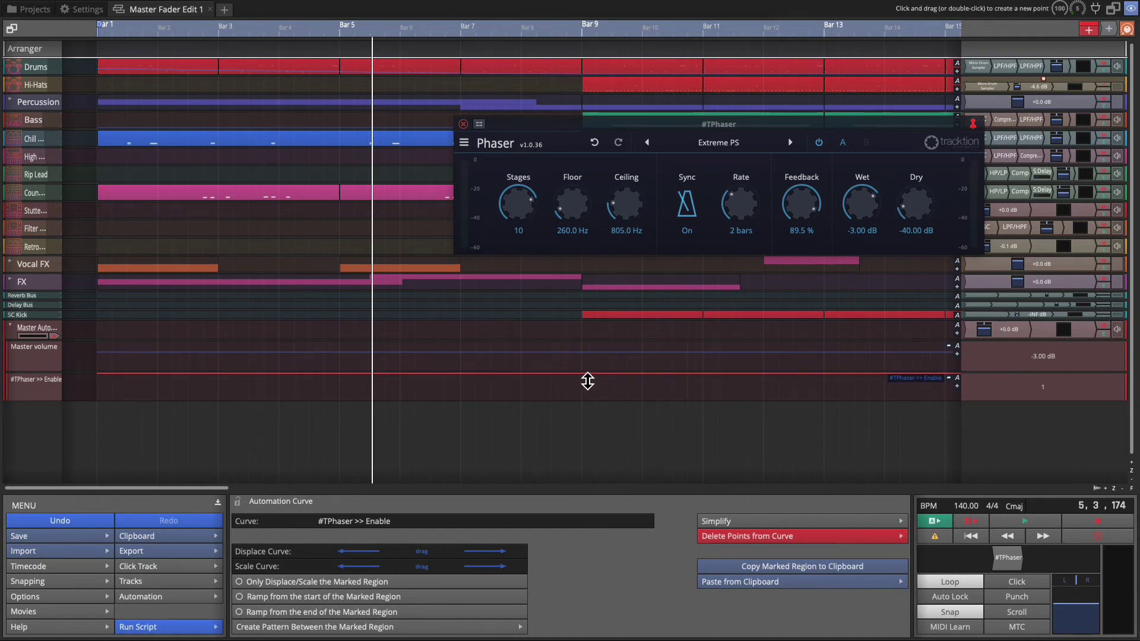
Drop Enable from 1 to 0 at bar 9, then play from bar 6 to hear it
{"action": "left_click", "coordinate": [588, 381]}
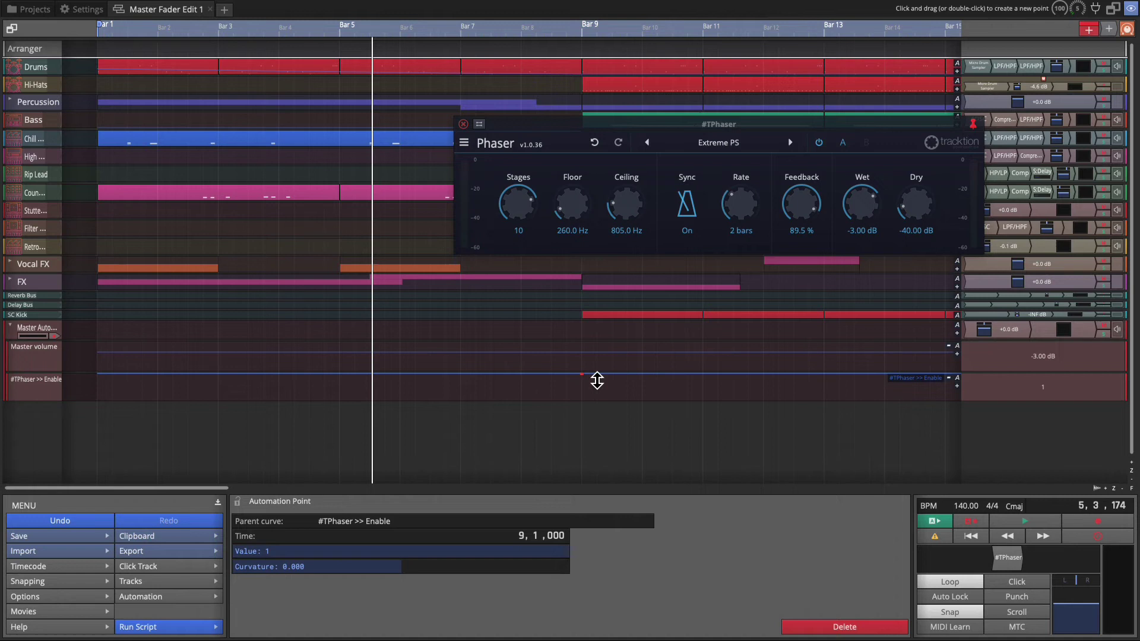
{"action": "left_click_drag", "start_coordinate": [597, 382], "coordinate": [607, 428]}
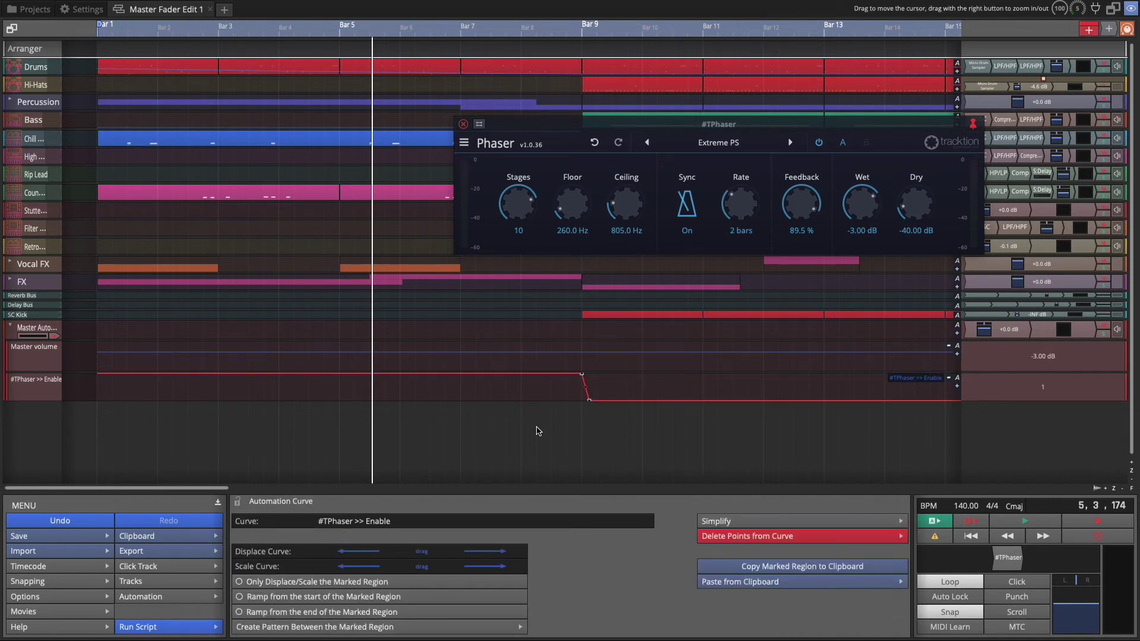
{"action": "left_click", "coordinate": [297, 411]}
{"action": "left_click", "coordinate": [427, 423]}
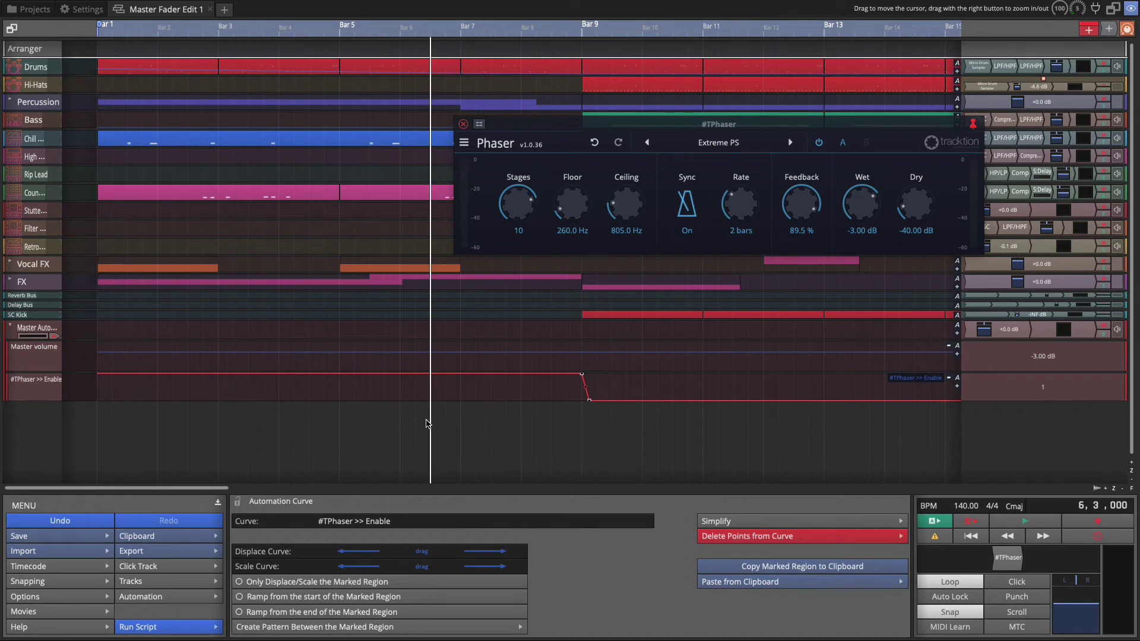
{"action": "key", "text": "space"}
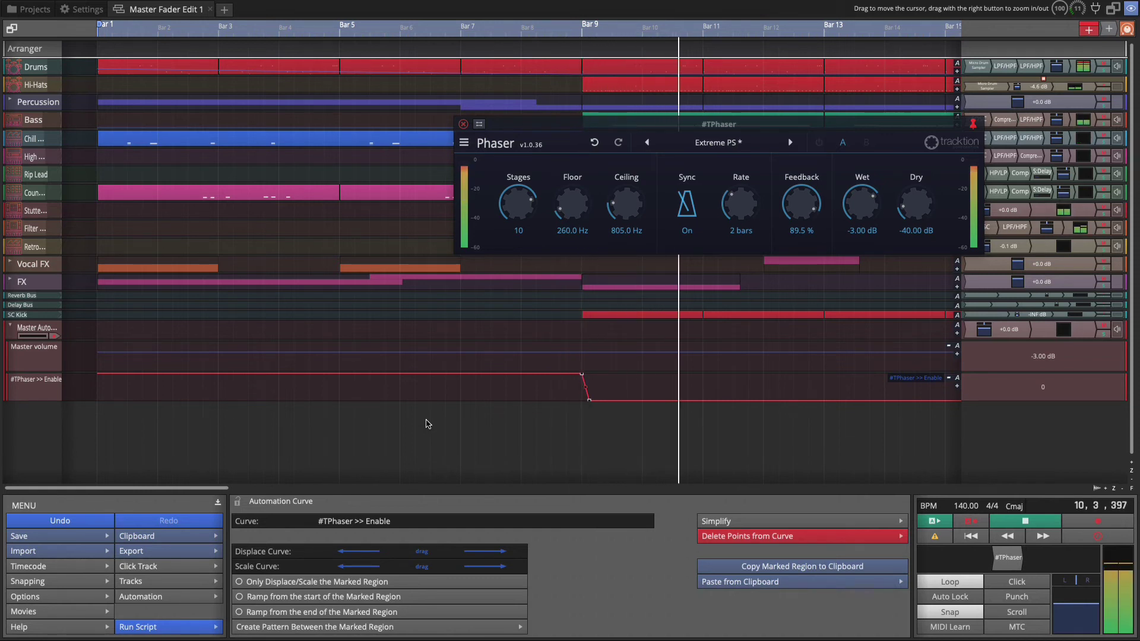
Stop playback, close the Phaser window to show the whole song, and select Master Automation
{"action": "key", "text": "space"}
{"action": "key", "text": "Escape"}
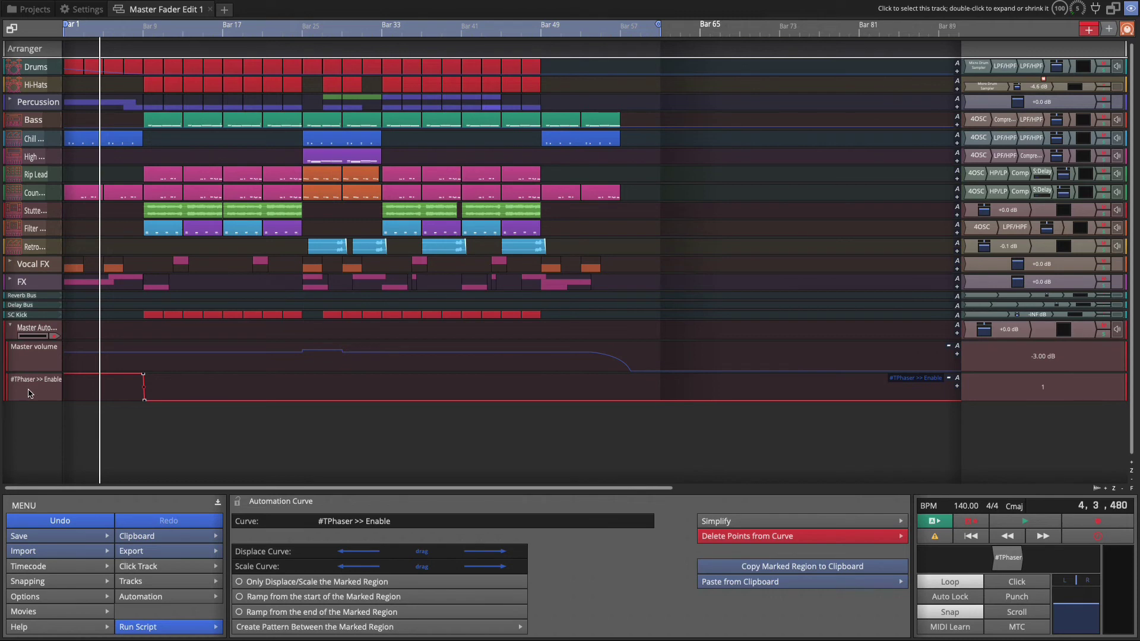
{"action": "left_click", "coordinate": [12, 327]}
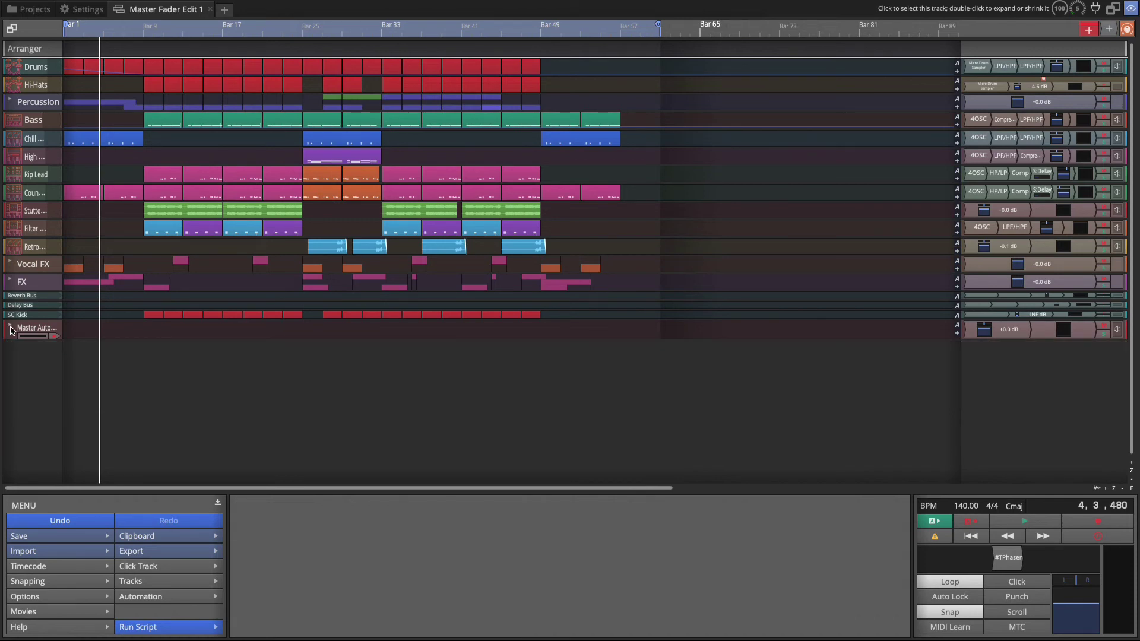
{"action": "left_click", "coordinate": [12, 329]}
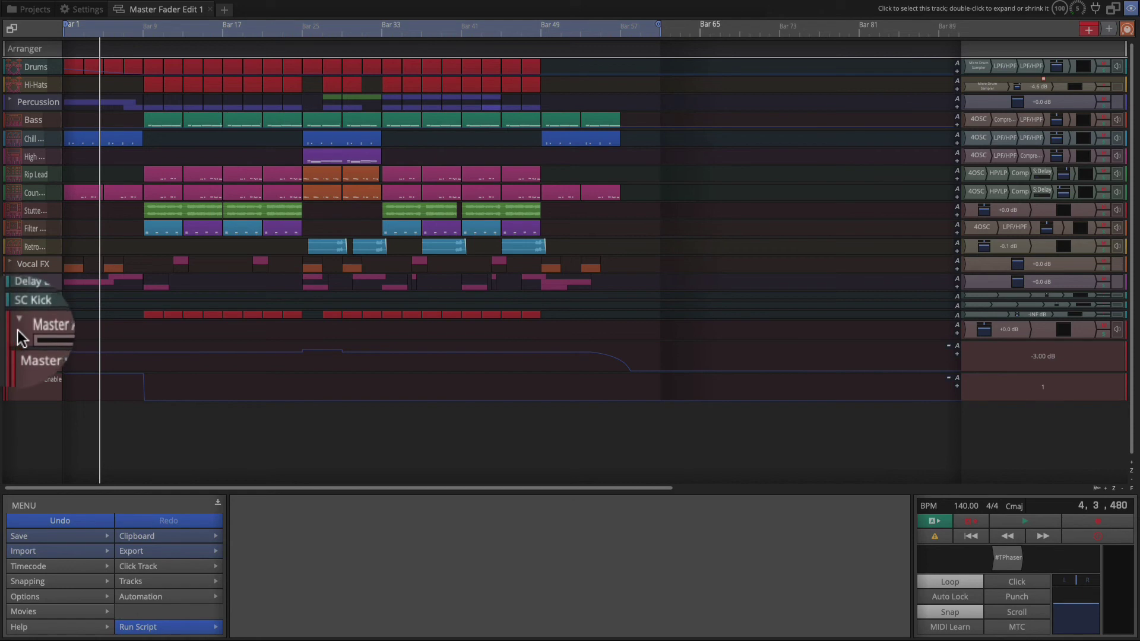
{"action": "left_click", "coordinate": [22, 336]}
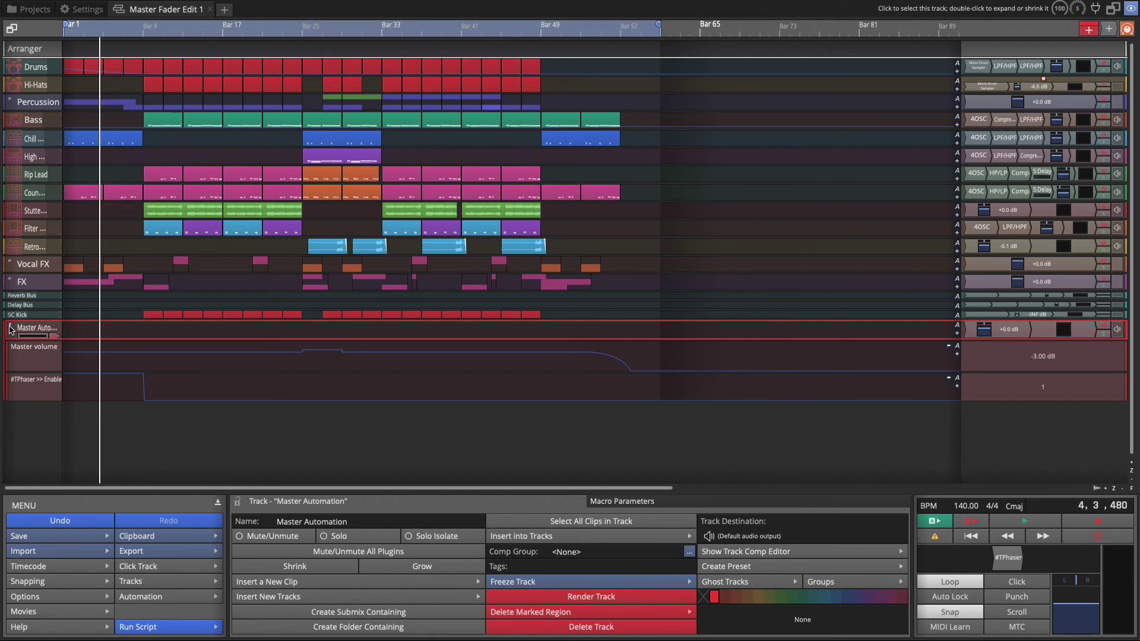
Delete the Volume and Level Meter plugins from the Master Automation track
{"action": "left_click", "coordinate": [1013, 330]}
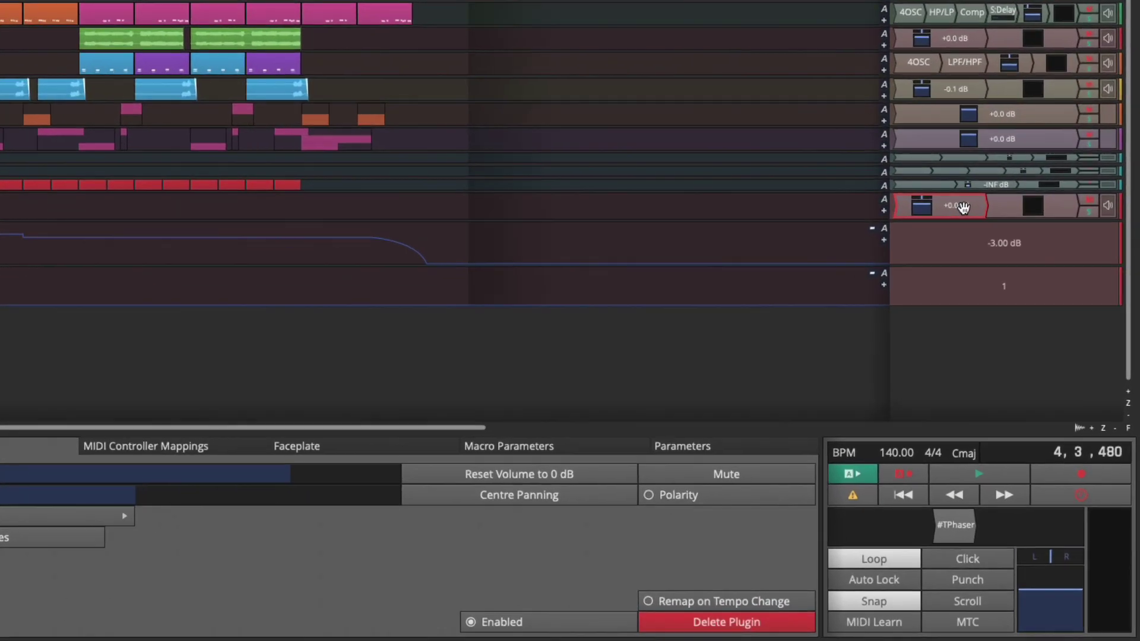
{"action": "key", "text": "Delete"}
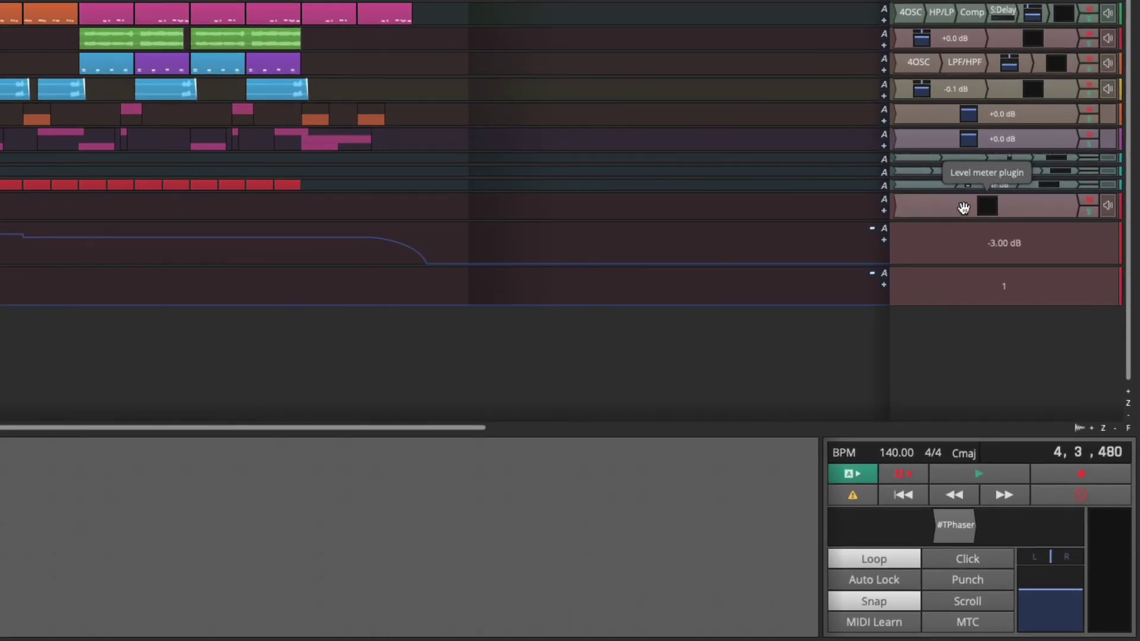
{"action": "left_click", "coordinate": [964, 208]}
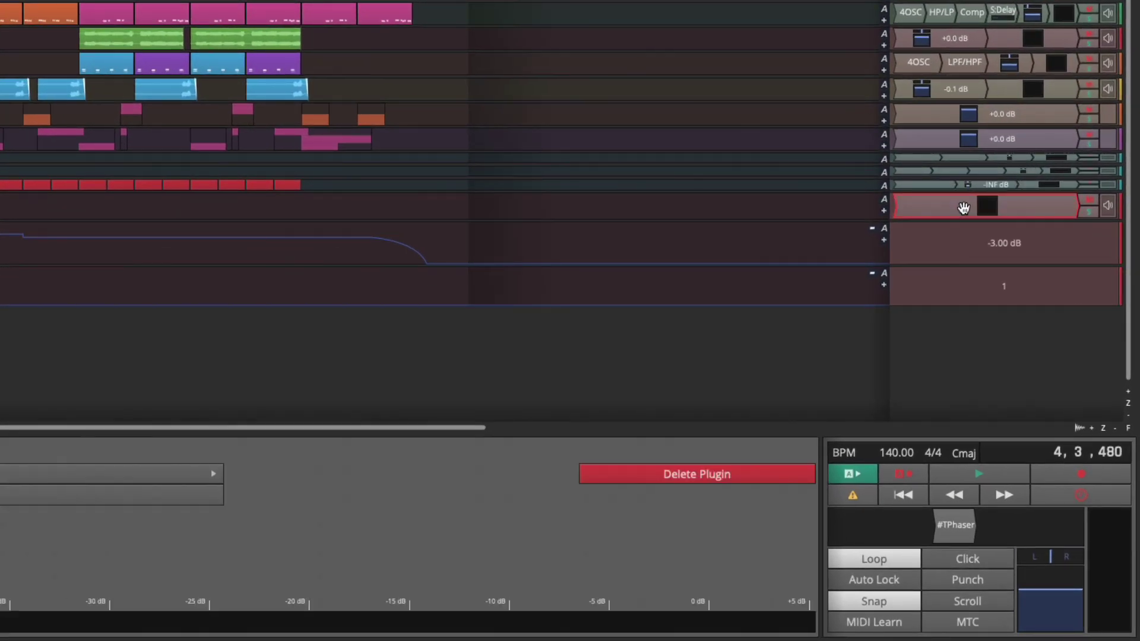
{"action": "key", "text": "Delete"}
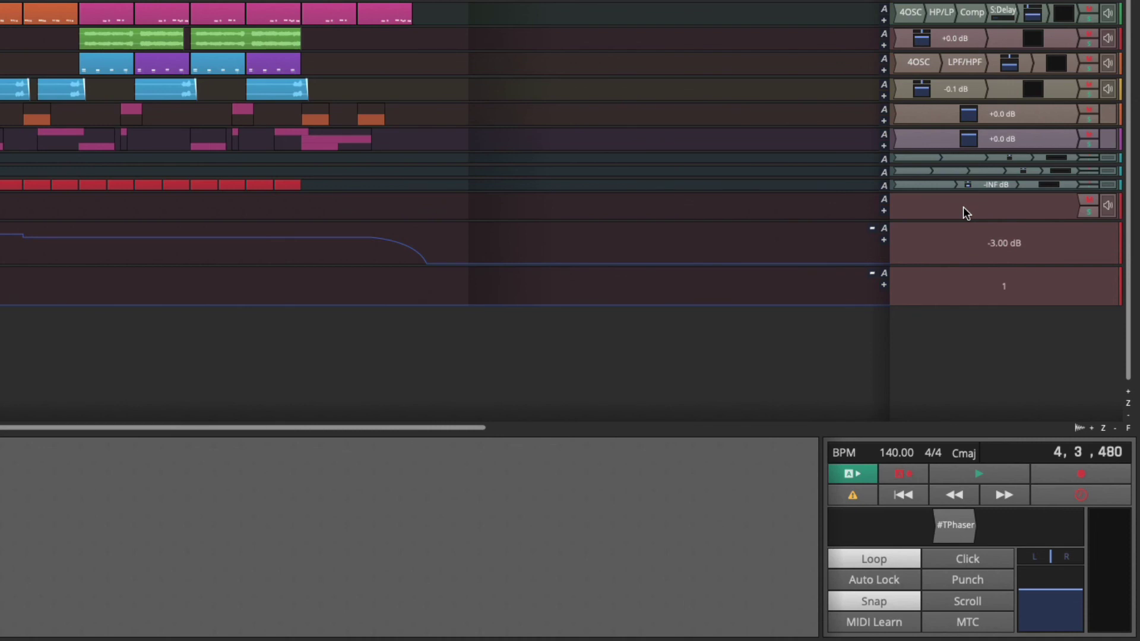